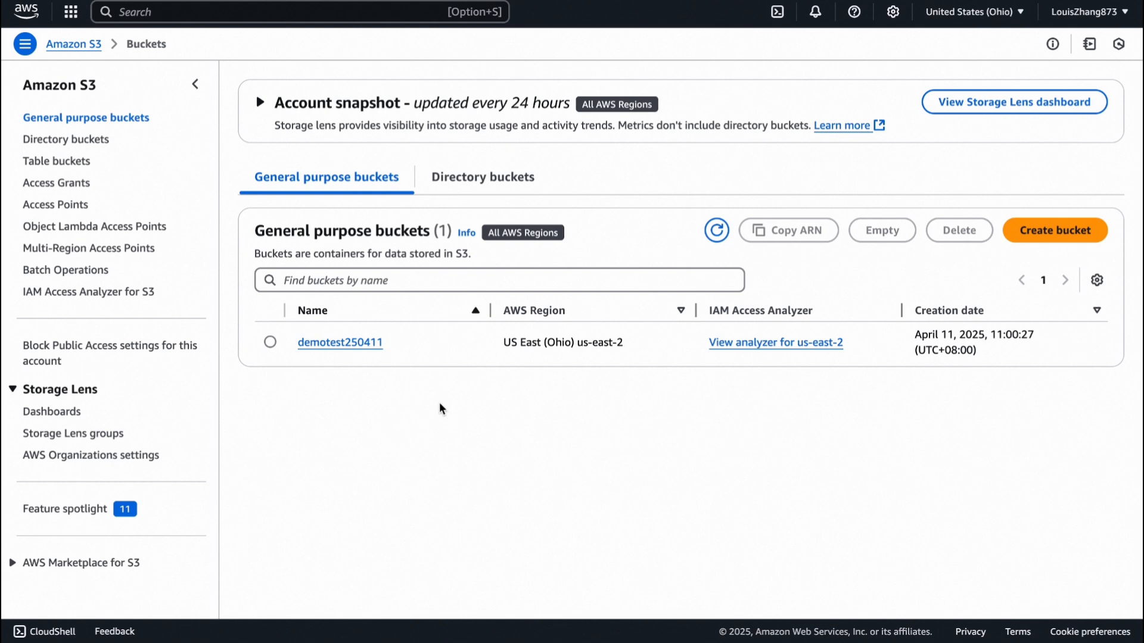
Examine the objects stored in the demotest250411 bucket, and switch to the Alibaba Cloud console
{"action": "left_click", "coordinate": [358, 344]}
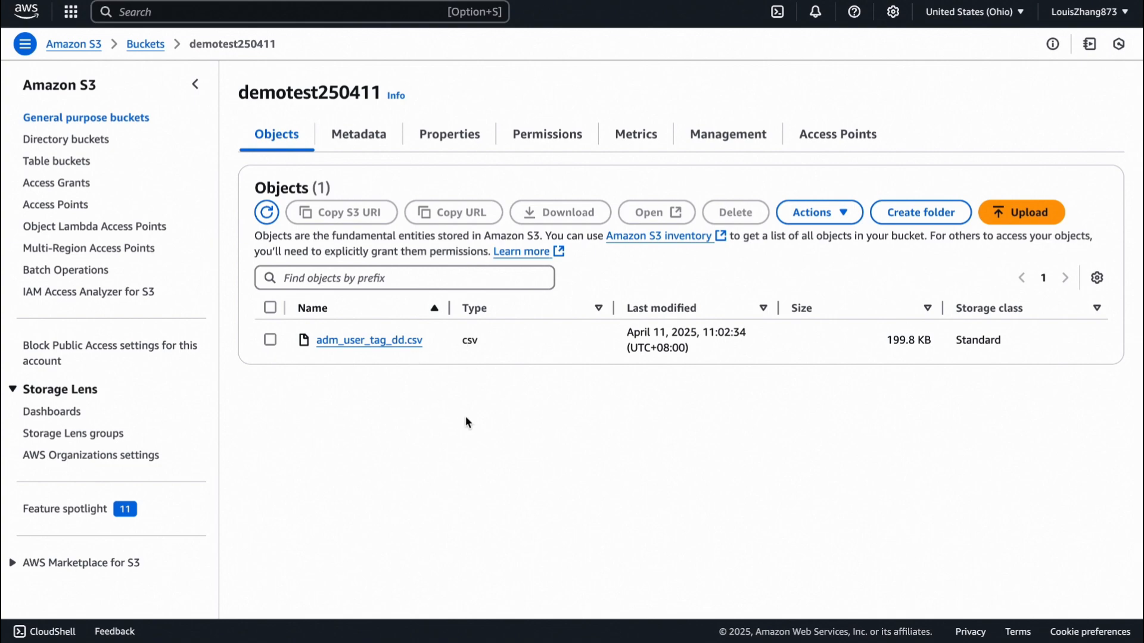
{"action": "key", "text": "ctrl+Left"}
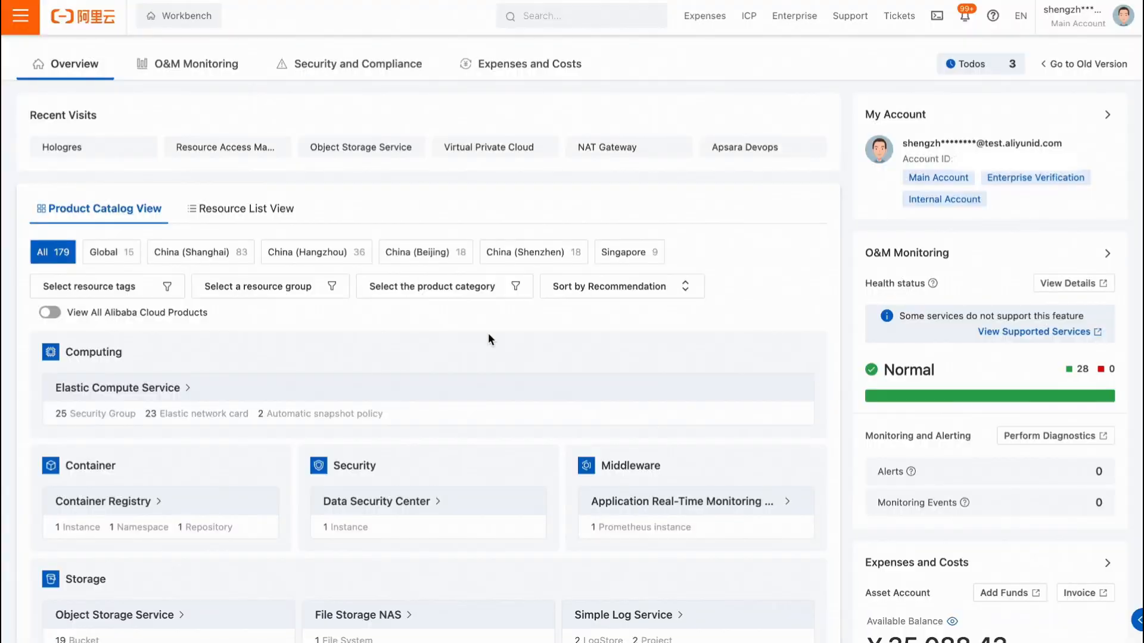
Find DataWorks in the console and open the data sources of the dwdemo2025 workspace
{"action": "left_click", "coordinate": [571, 20]}
{"action": "type", "text": "dataworks"}
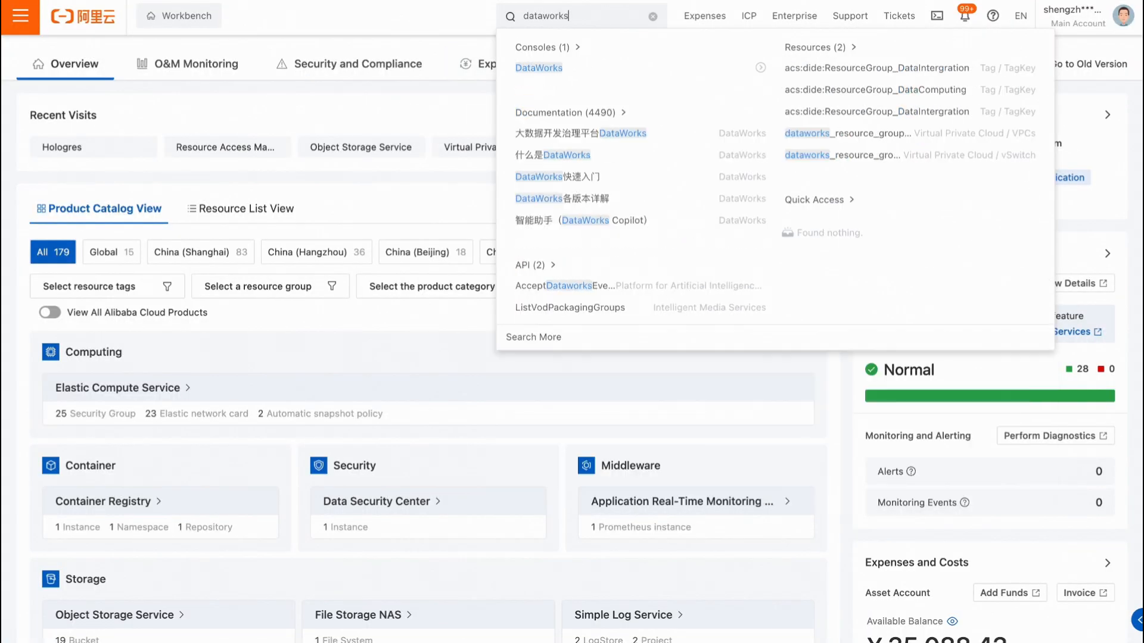
{"action": "left_click", "coordinate": [590, 72]}
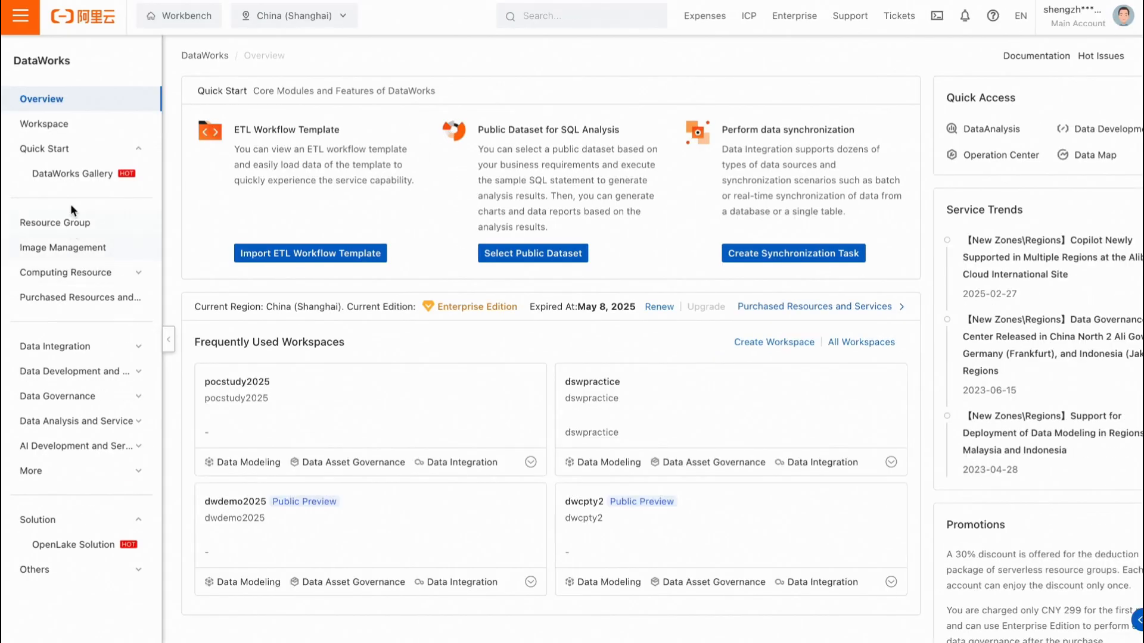
{"action": "left_click", "coordinate": [66, 124]}
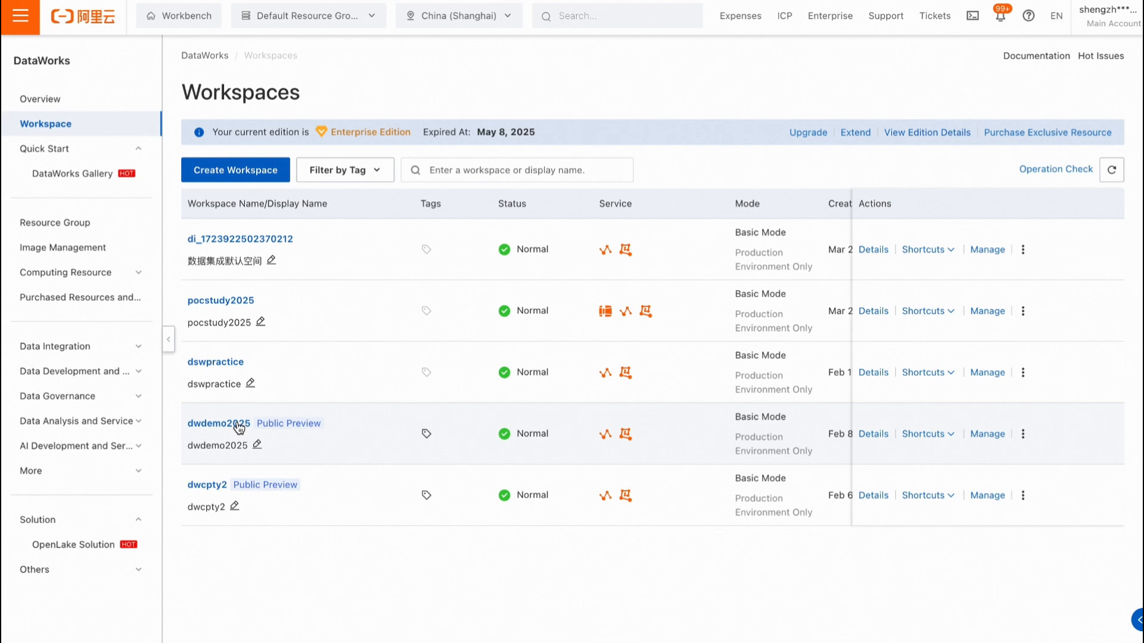
{"action": "left_click", "coordinate": [239, 424]}
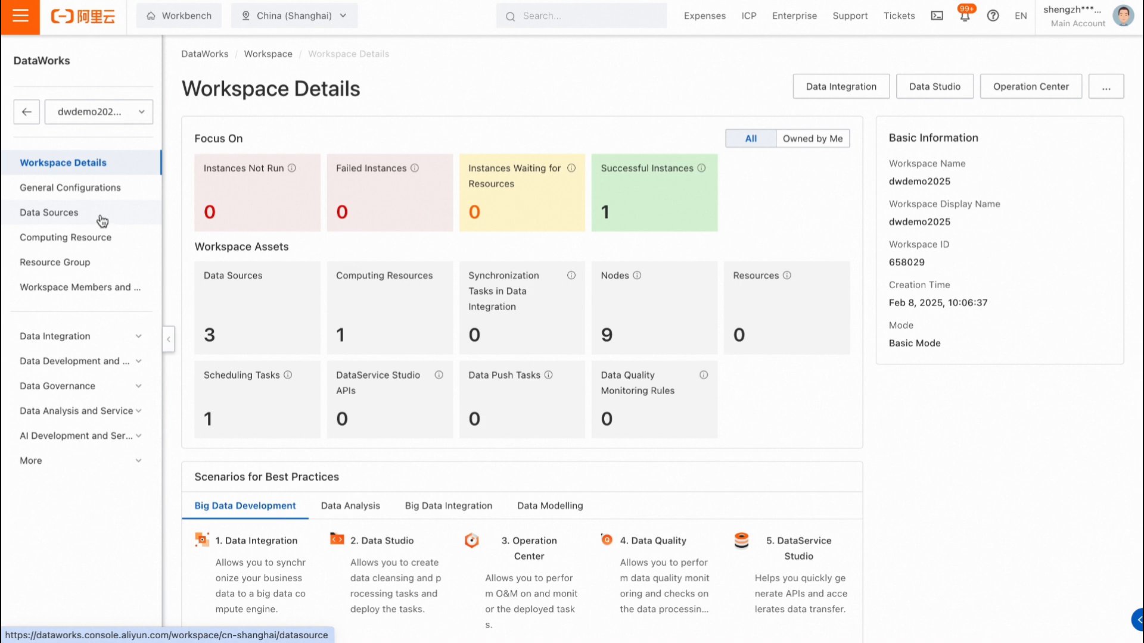
{"action": "left_click", "coordinate": [102, 220]}
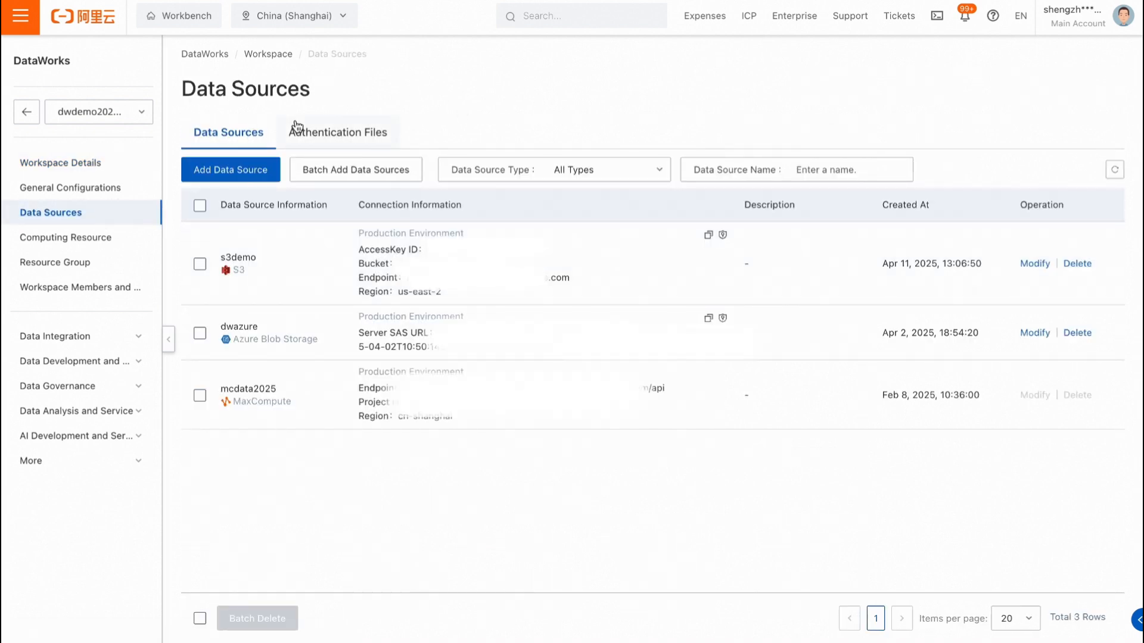
{"action": "left_click", "coordinate": [201, 174]}
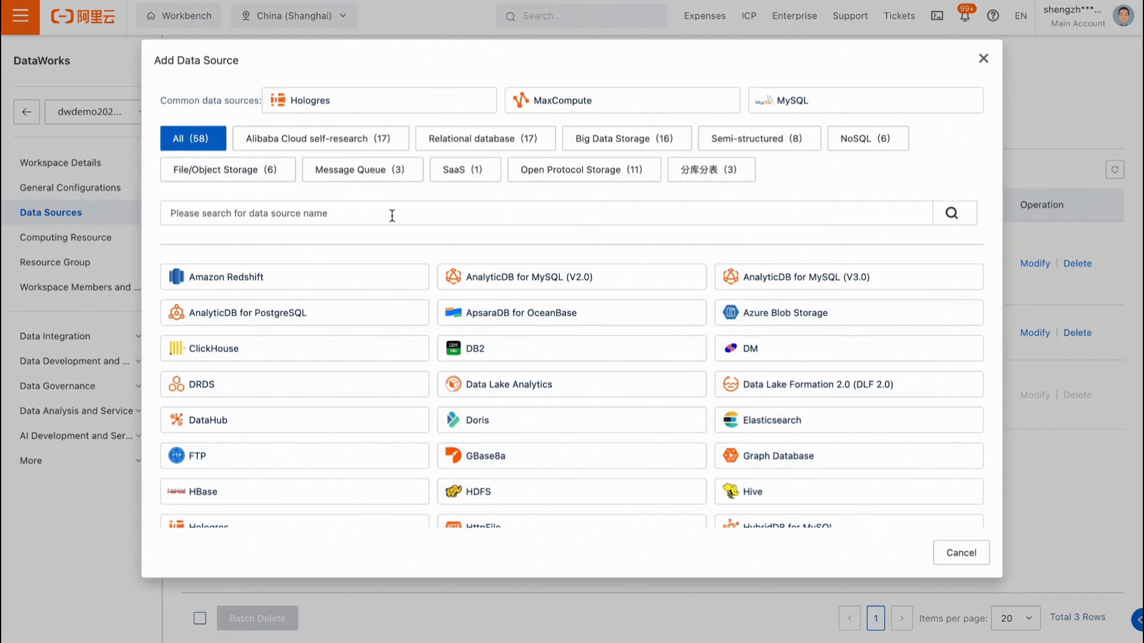
{"action": "left_click", "coordinate": [392, 216]}
{"action": "type", "text": "s3"}
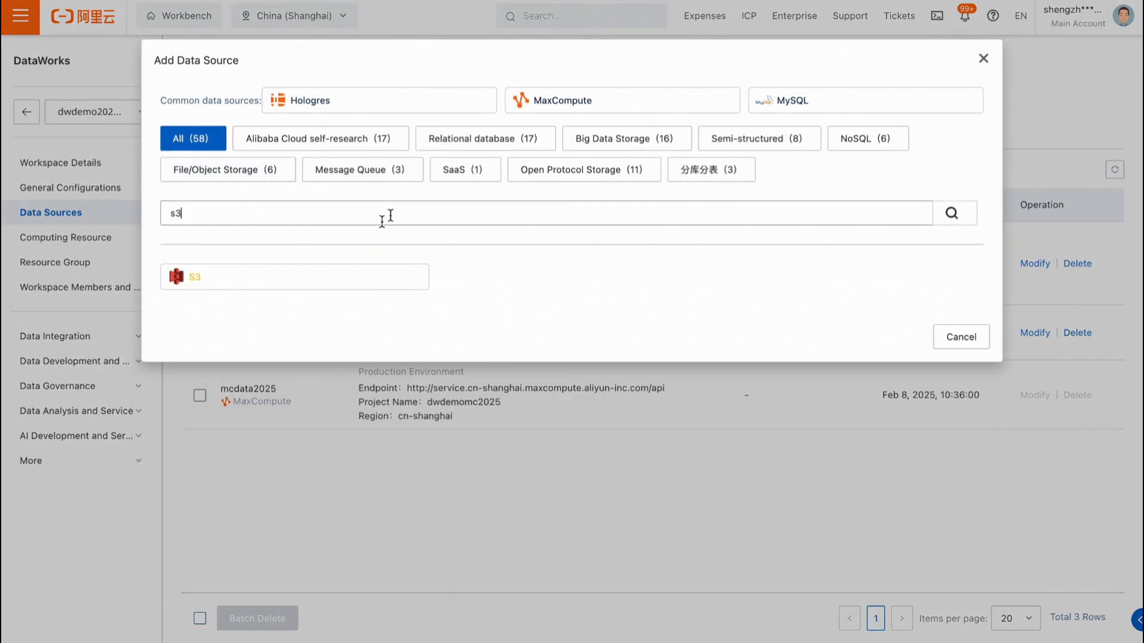
{"action": "left_click", "coordinate": [292, 287]}
{"action": "scroll", "coordinate": [360, 326], "scroll_direction": "down", "scroll_amount": 1}
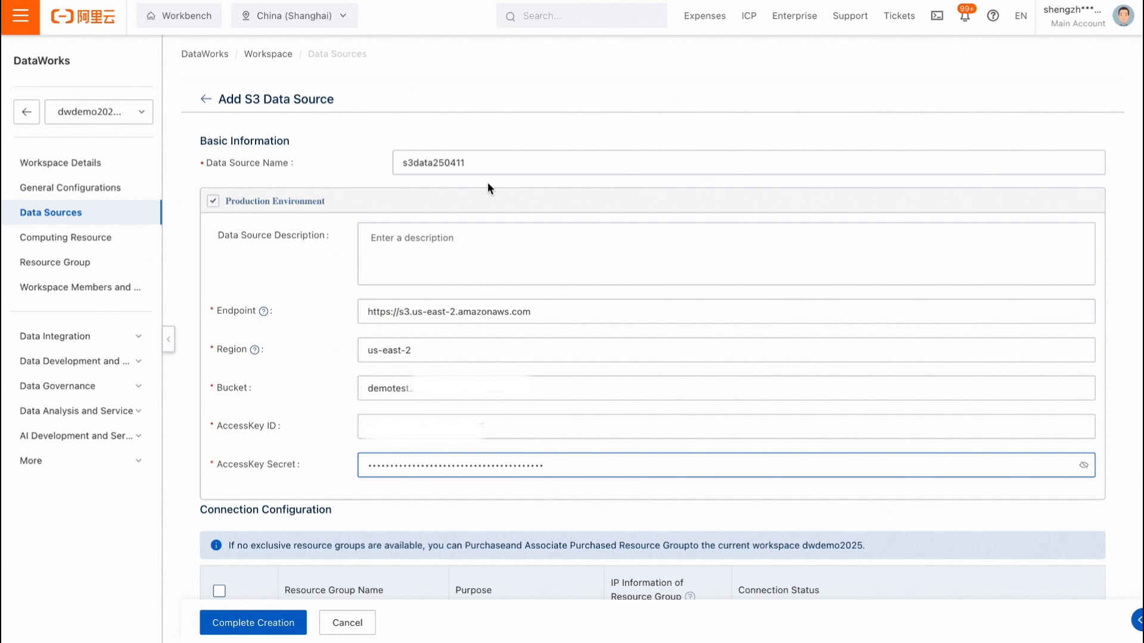
Test the S3 source's network connectivity with resource group cpty2 and complete its creation without saving the password in the browser
{"action": "scroll", "coordinate": [487, 185], "scroll_direction": "down", "scroll_amount": 2}
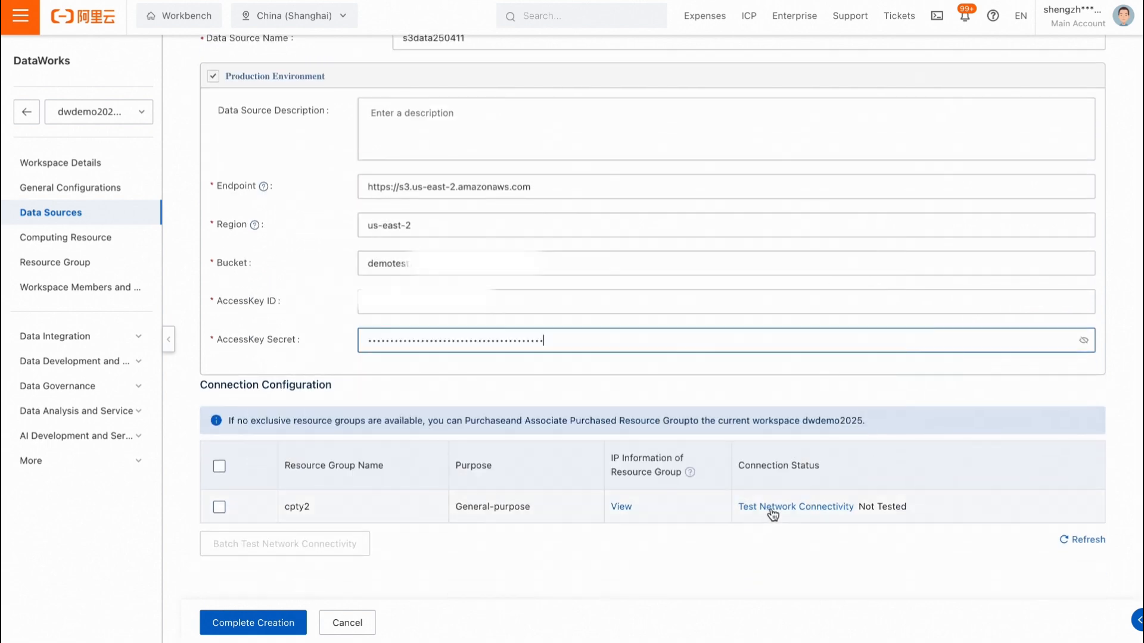
{"action": "left_click", "coordinate": [773, 508]}
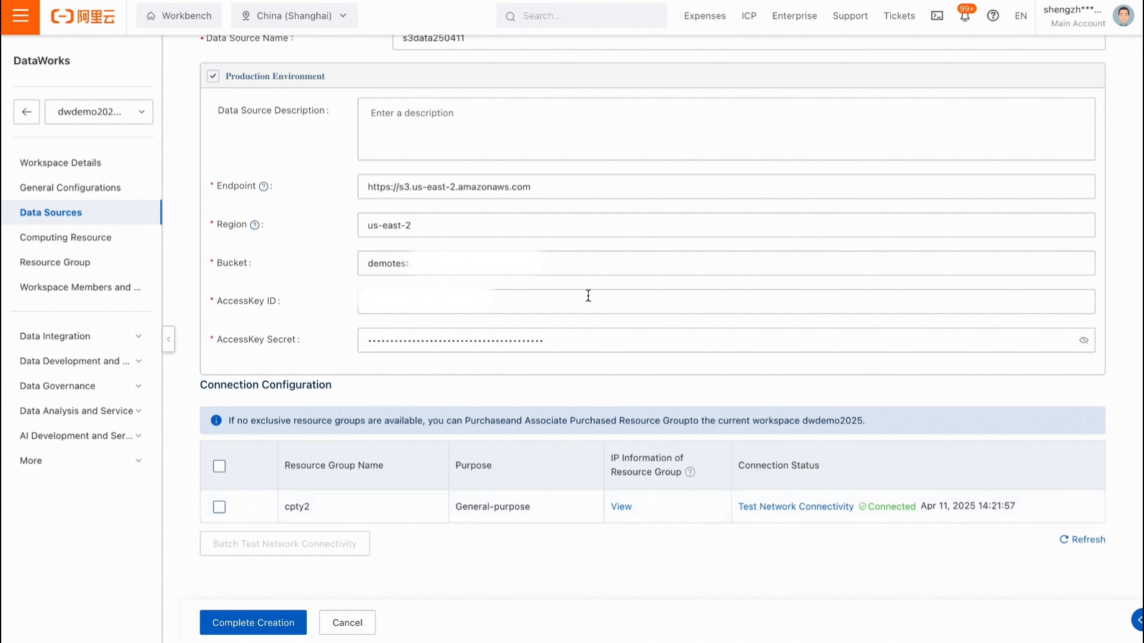
{"action": "left_click", "coordinate": [269, 634]}
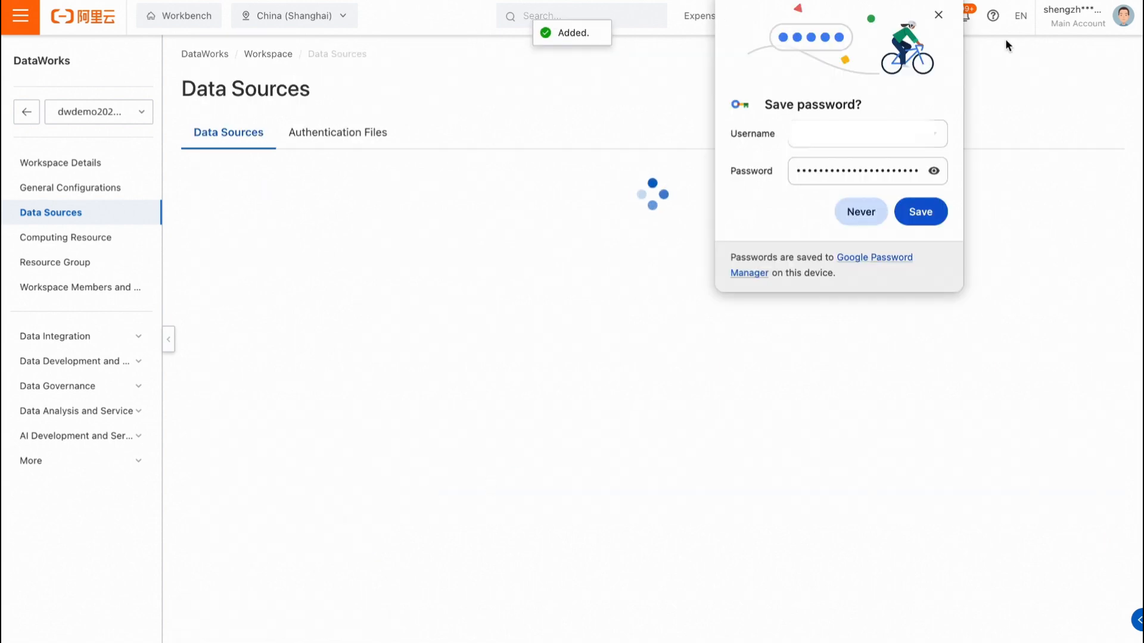
{"action": "left_click", "coordinate": [939, 17]}
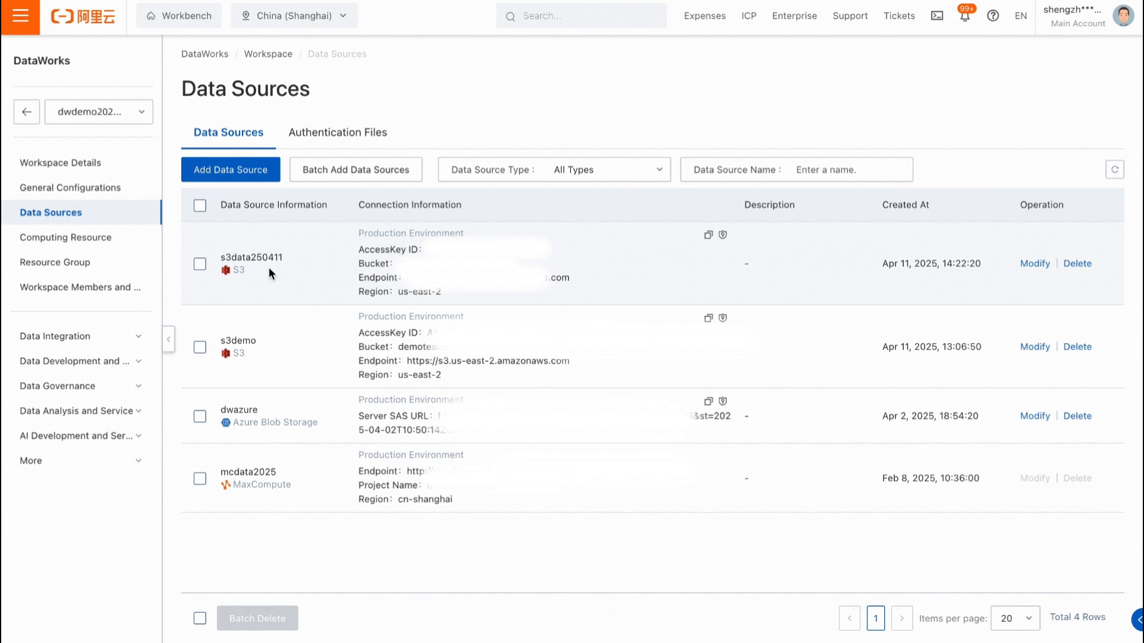
Add a MaxCompute data source named mcdata250411 for project dwdemomc2025 with Alibaba Cloud Account as default access identity, testing connectivity with cpty2
{"action": "left_click", "coordinate": [234, 169]}
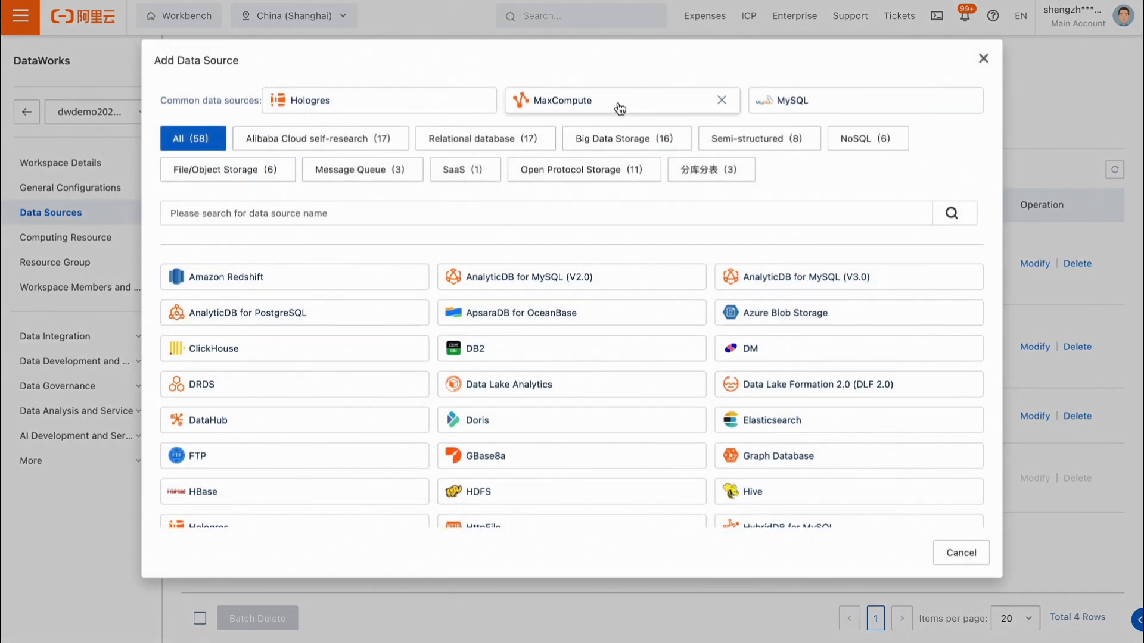
{"action": "left_click", "coordinate": [619, 108]}
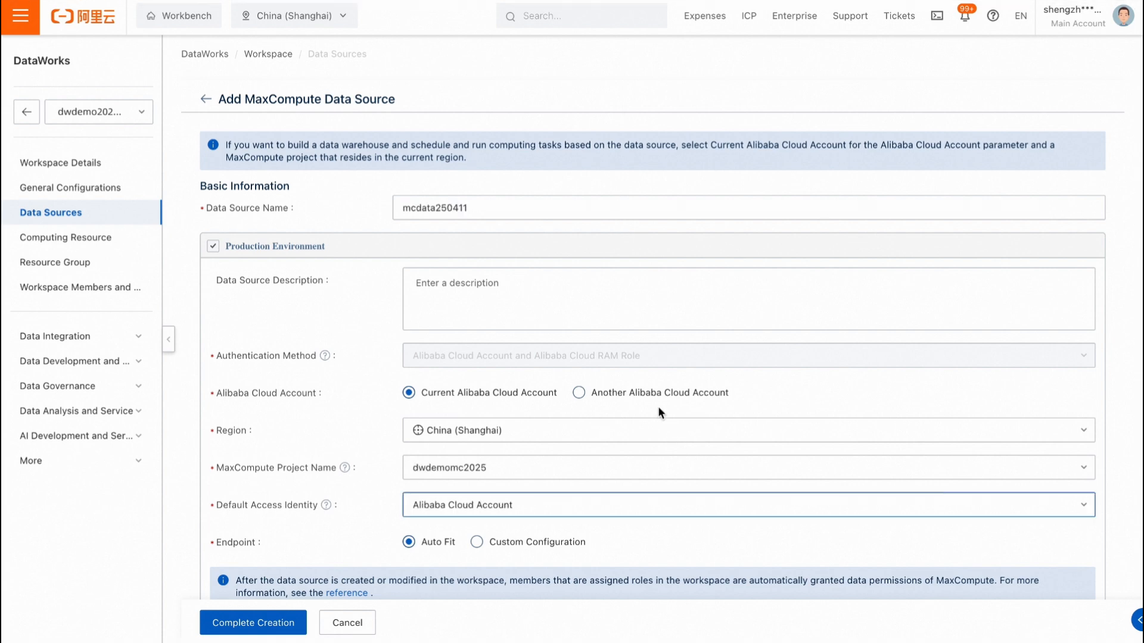
{"action": "scroll", "coordinate": [578, 376], "scroll_direction": "down", "scroll_amount": 5}
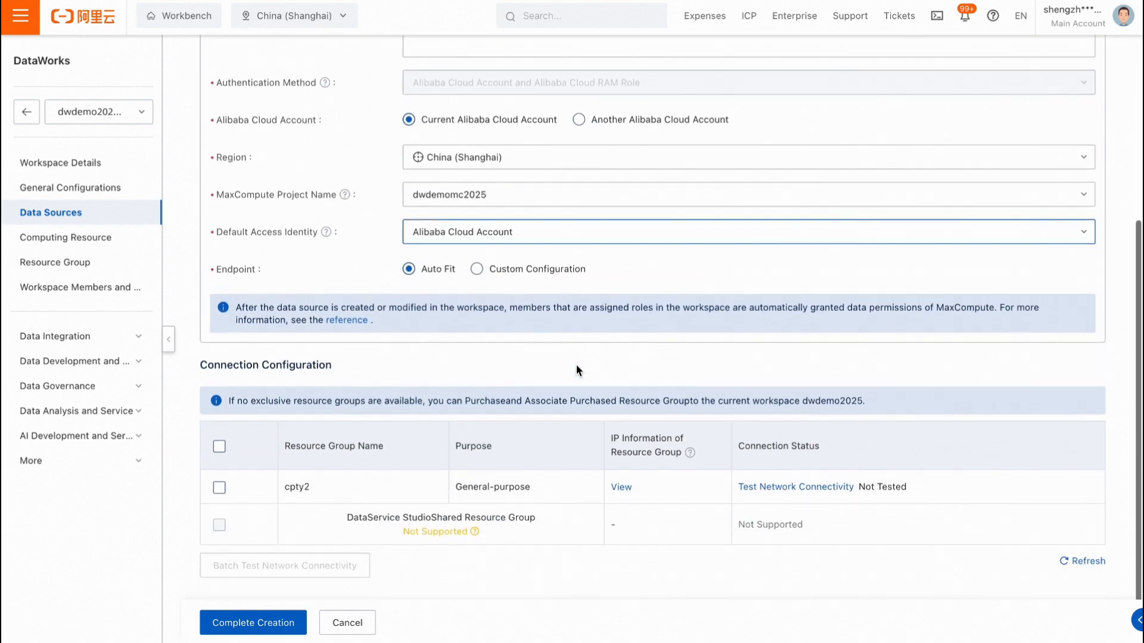
{"action": "left_click", "coordinate": [810, 466]}
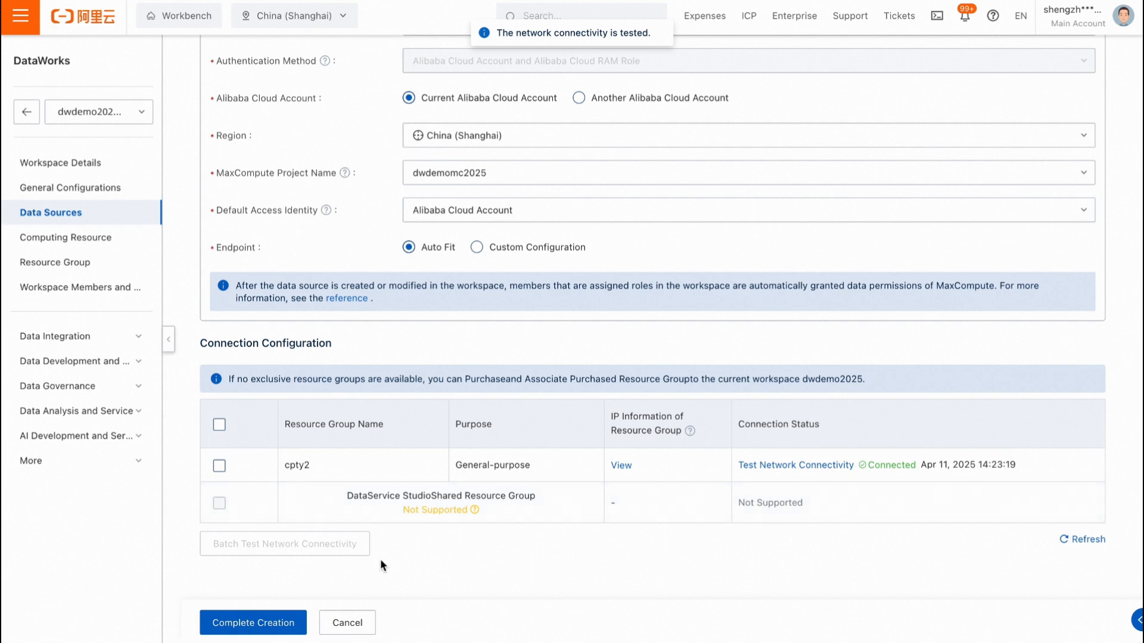
{"action": "left_click", "coordinate": [264, 626]}
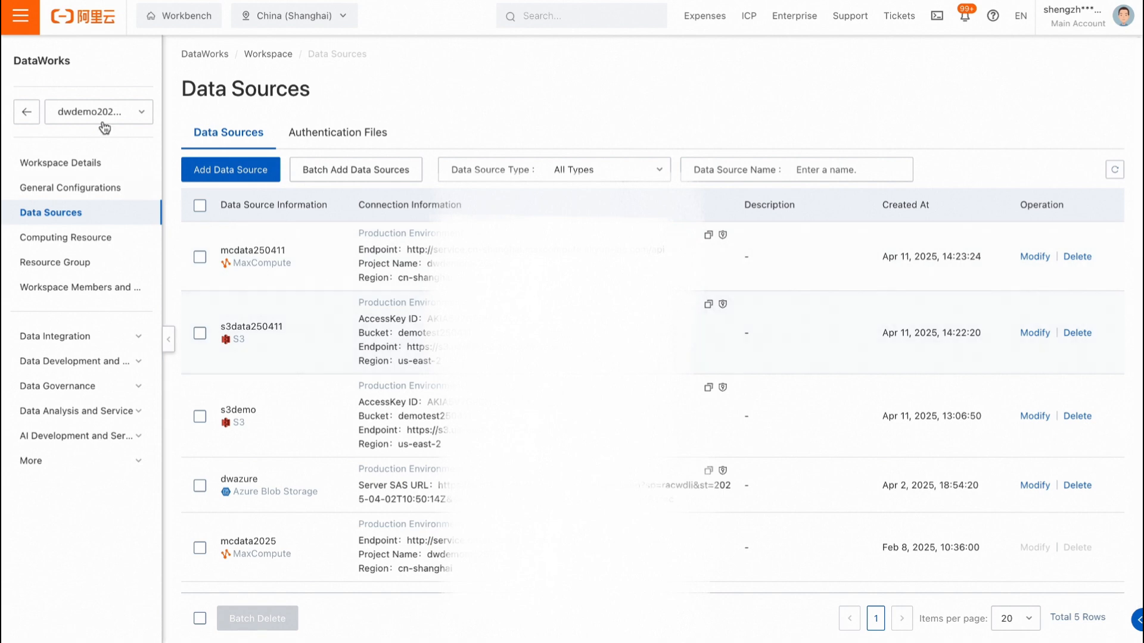
Return to the workspace list and open Data Studio for the dwdemo2025 workspace
{"action": "left_click", "coordinate": [26, 111]}
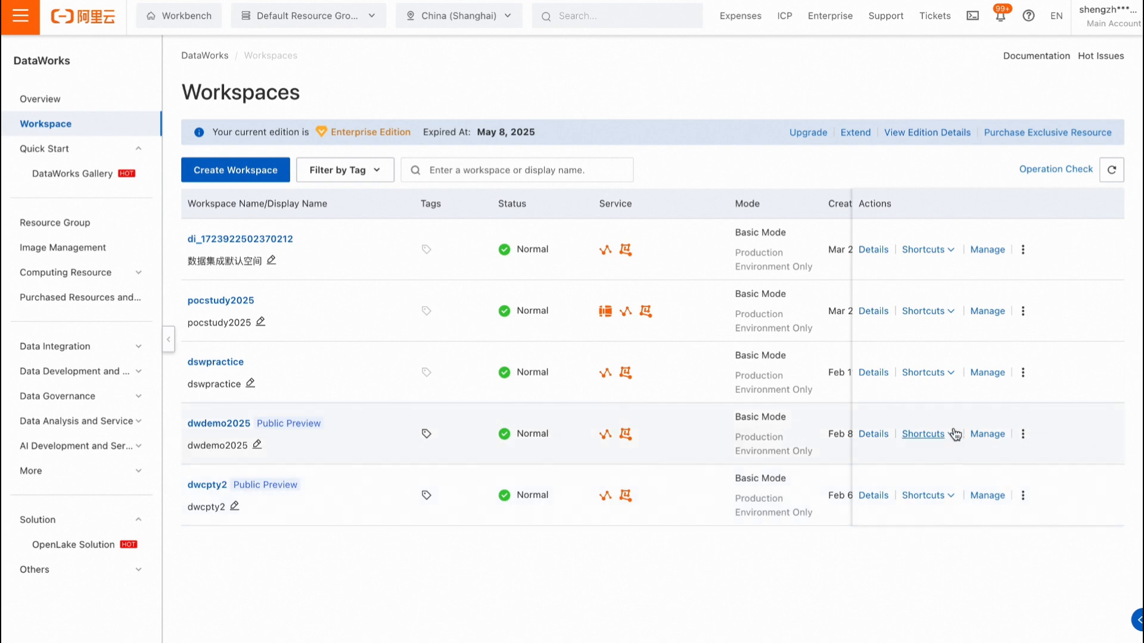
{"action": "mouse_move", "coordinate": [953, 441]}
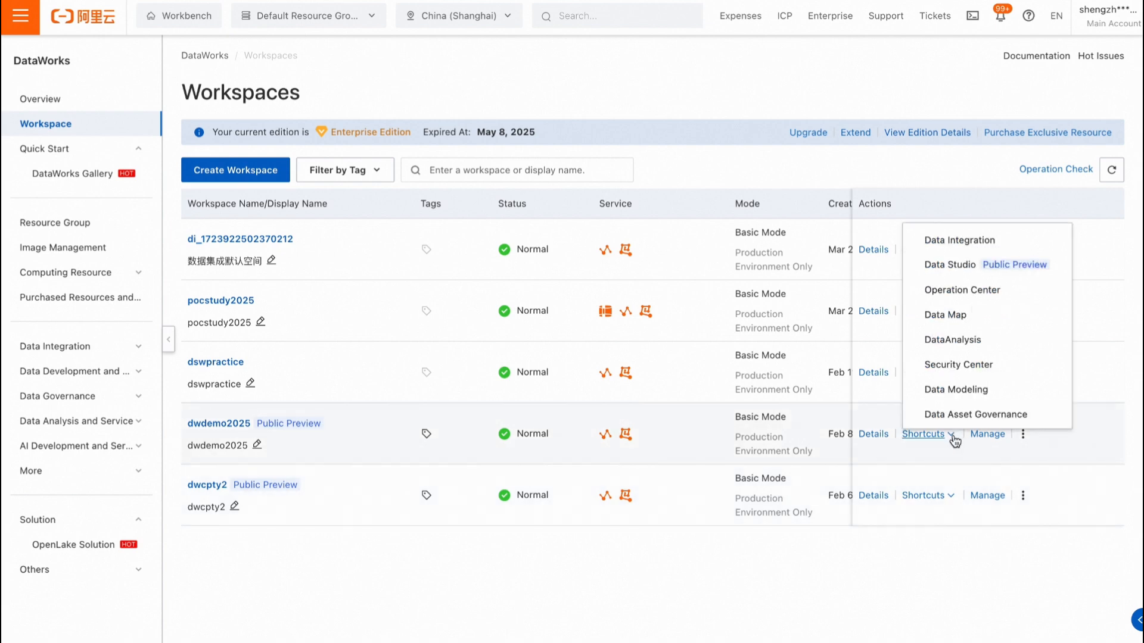
{"action": "left_click", "coordinate": [965, 266]}
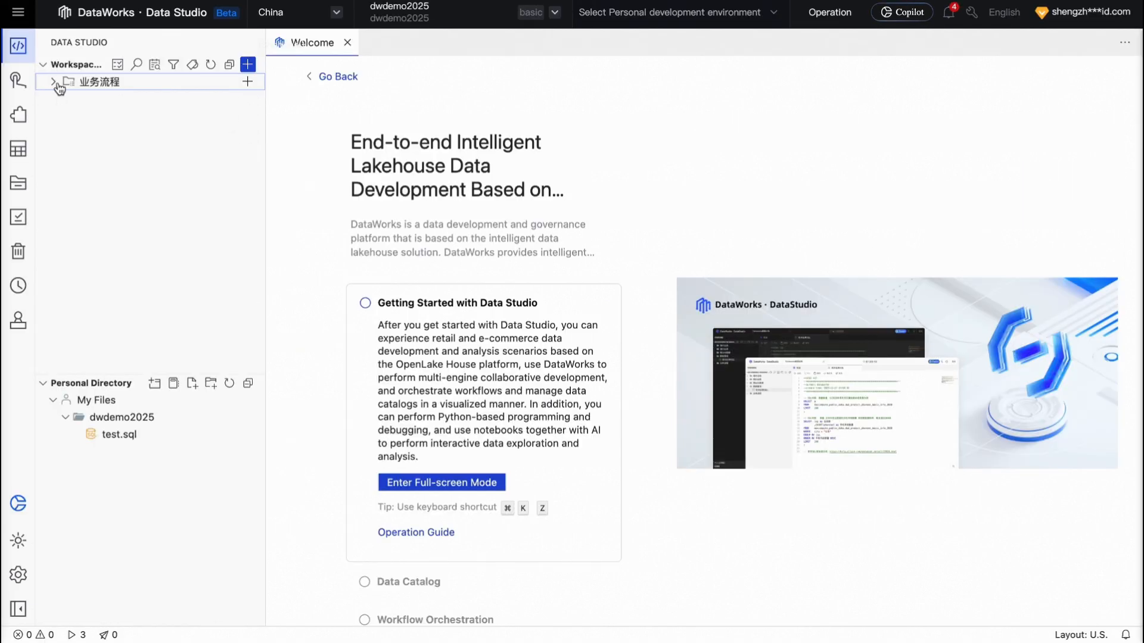
Create a workflow named dwdemo250411 under the path /业务流程
{"action": "left_click", "coordinate": [247, 64]}
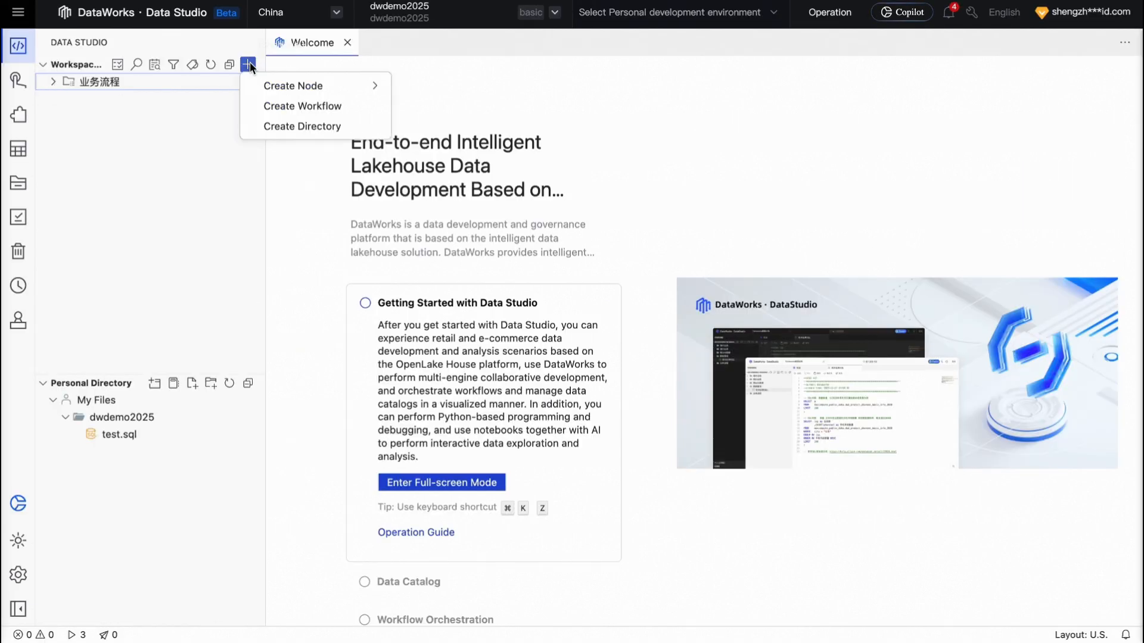
{"action": "left_click", "coordinate": [301, 106]}
{"action": "type", "text": "d"}
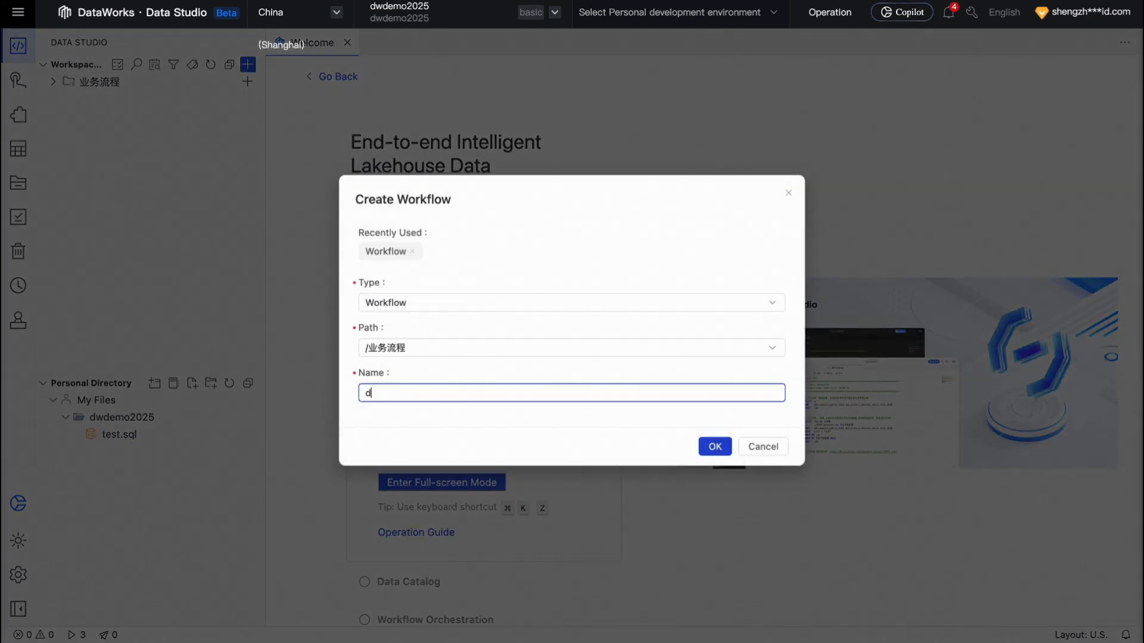
{"action": "type", "text": "wdemo250411"}
{"action": "left_click", "coordinate": [715, 450]}
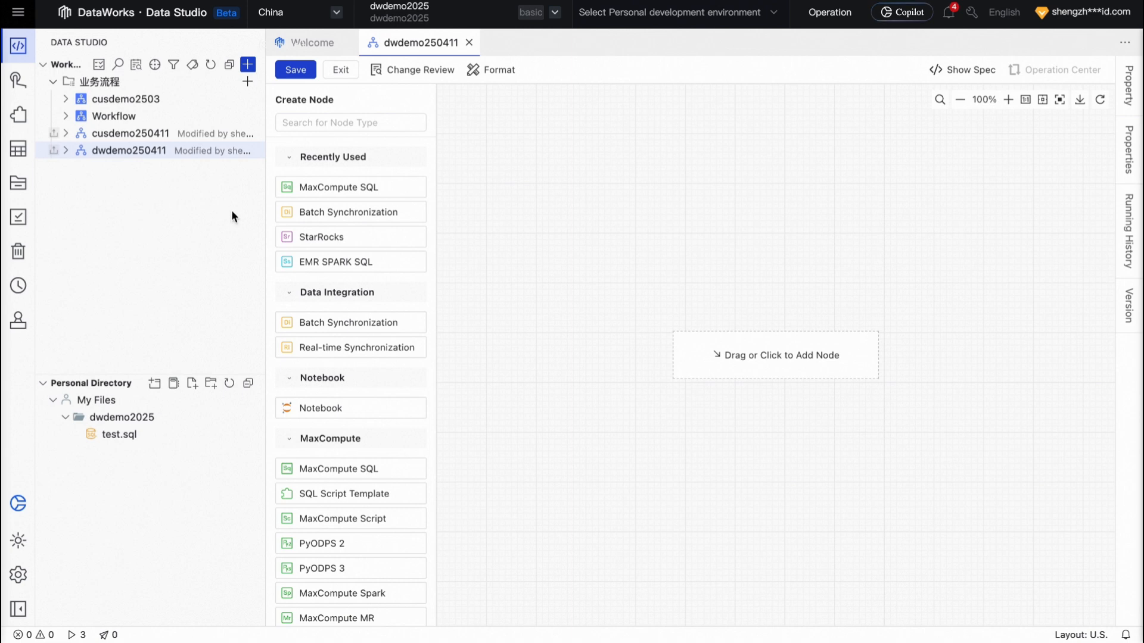
Add a Batch Synchronization node named datasync250411 to the workflow canvas and open it for configuration
{"action": "left_click_drag", "start_coordinate": [354, 214], "coordinate": [690, 336]}
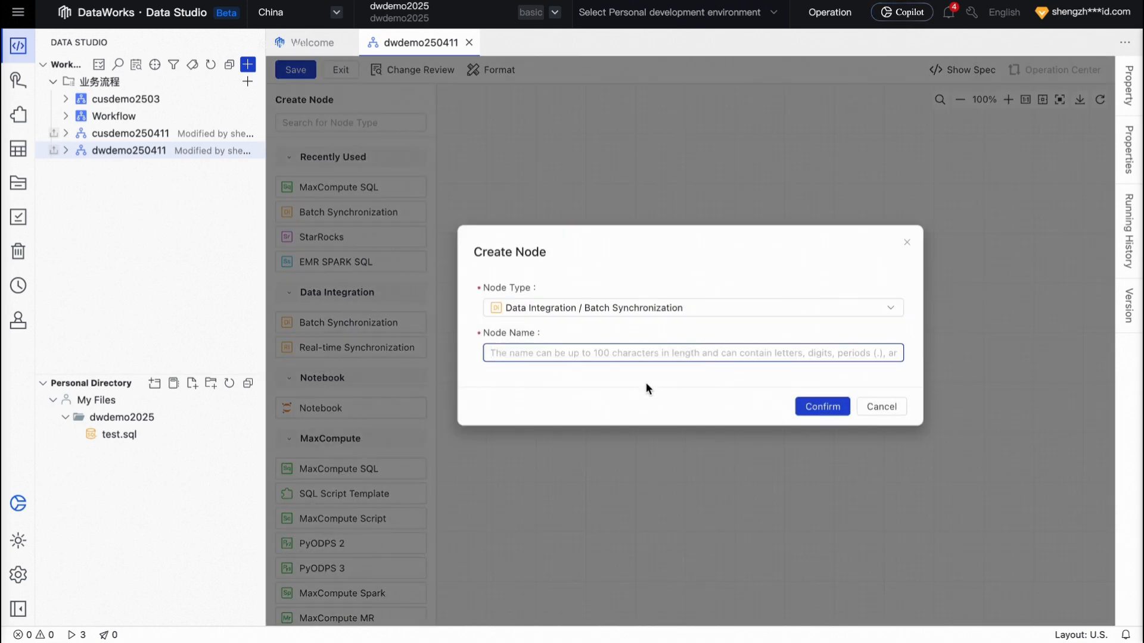
{"action": "type", "text": "data"}
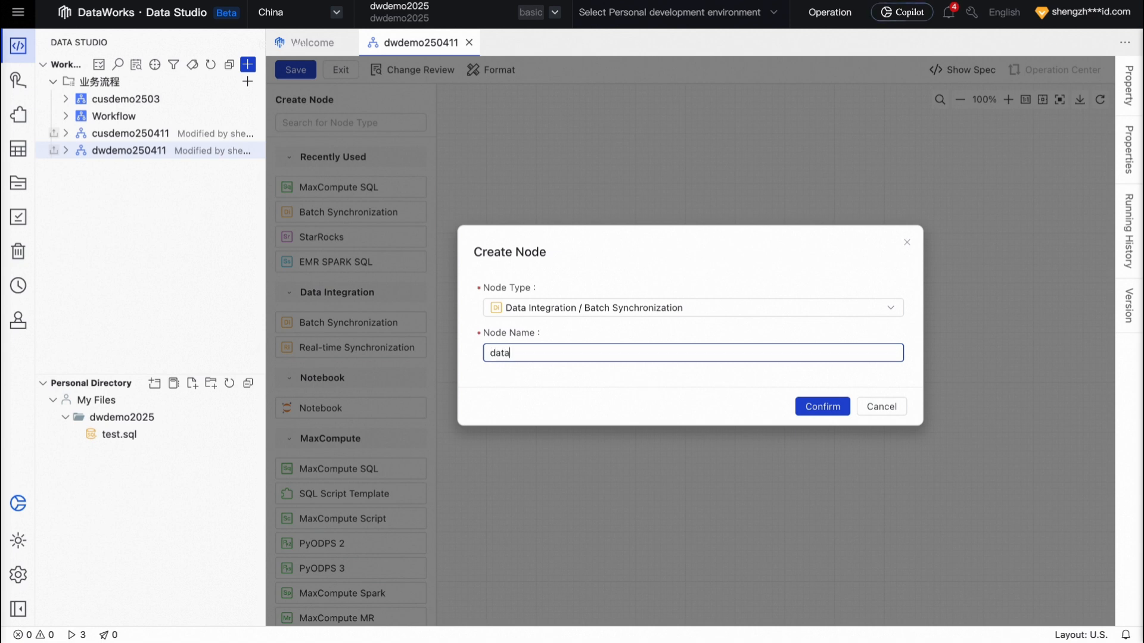
{"action": "type", "text": "sync250411"}
{"action": "left_click", "coordinate": [832, 406]}
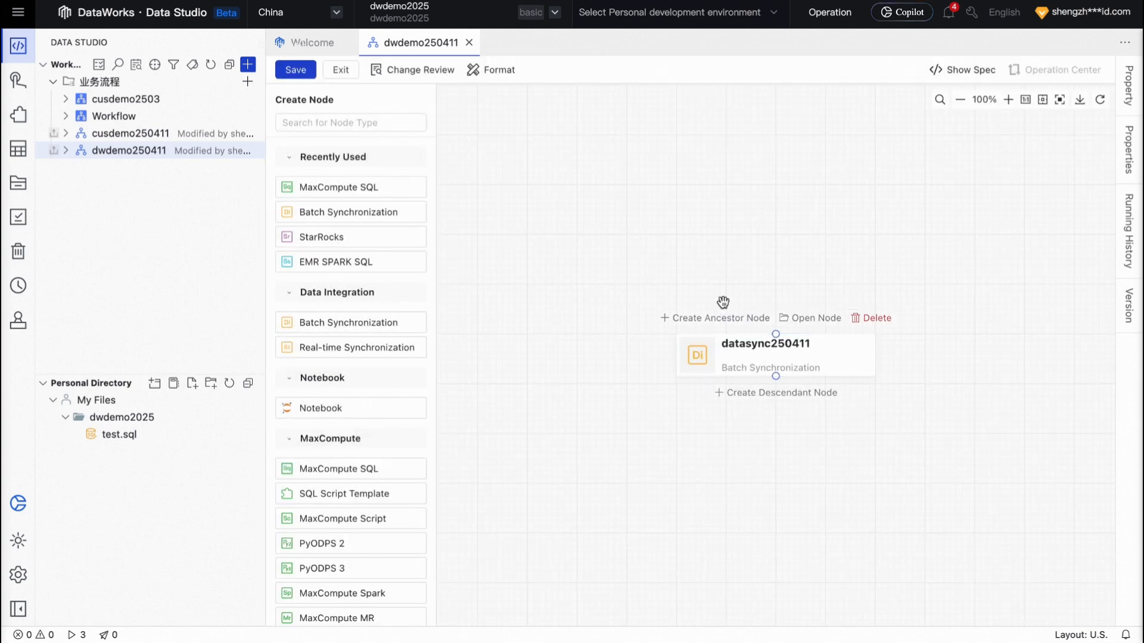
{"action": "double_click", "coordinate": [745, 357]}
{"action": "left_click", "coordinate": [736, 377]}
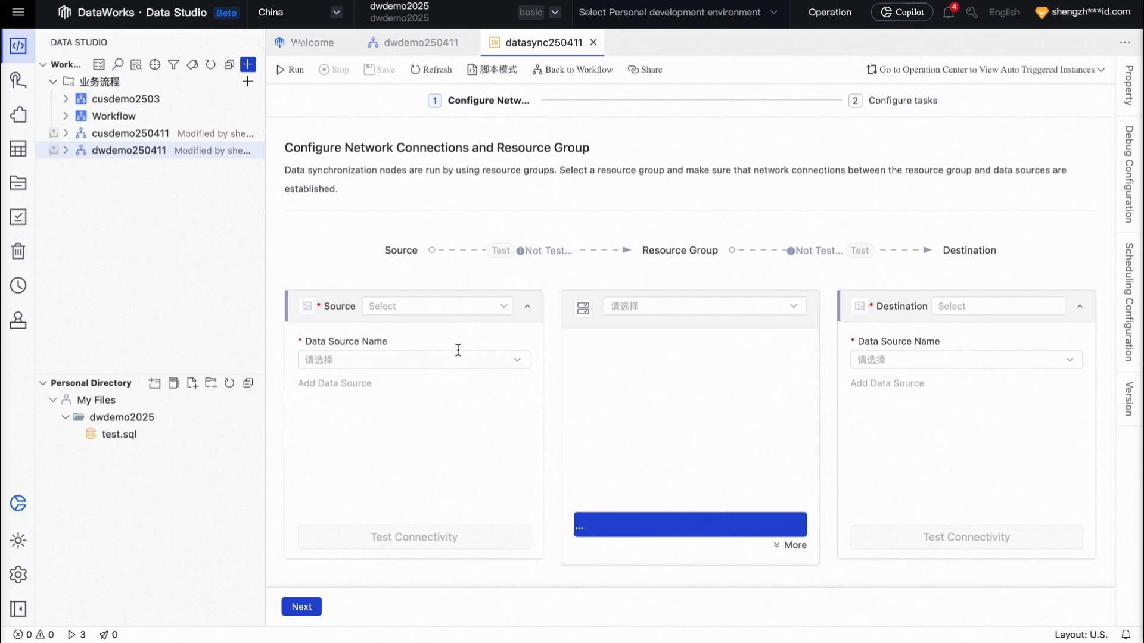
Set the synchronization source to the S3 data source s3data250411 and the resource group to cpty2
{"action": "left_click", "coordinate": [475, 307]}
{"action": "type", "text": "s3"}
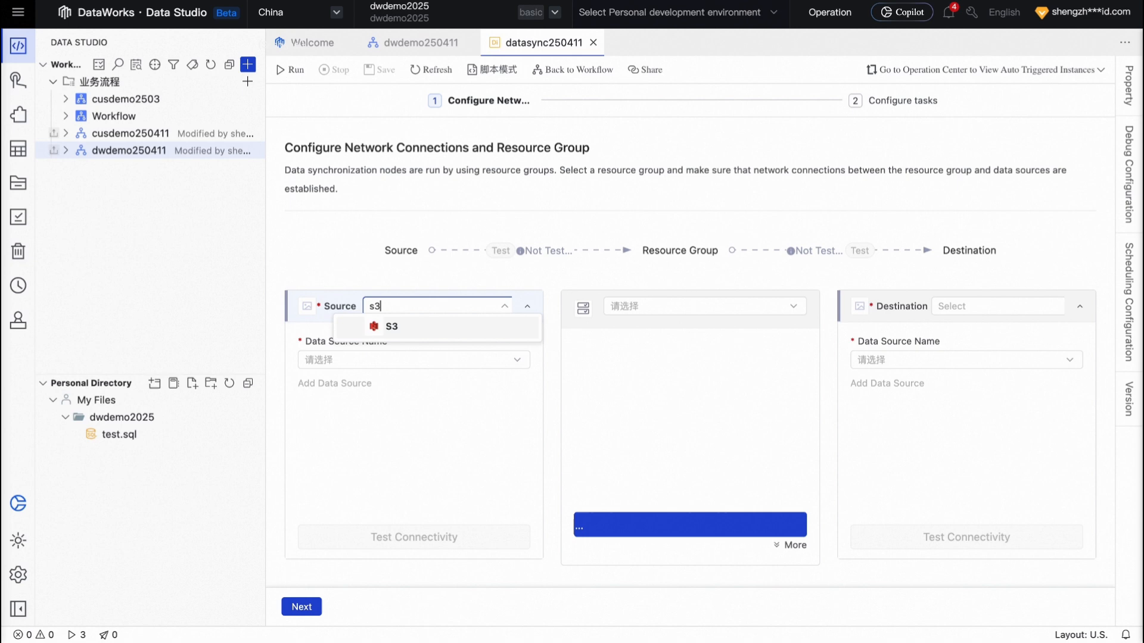
{"action": "left_click", "coordinate": [464, 327]}
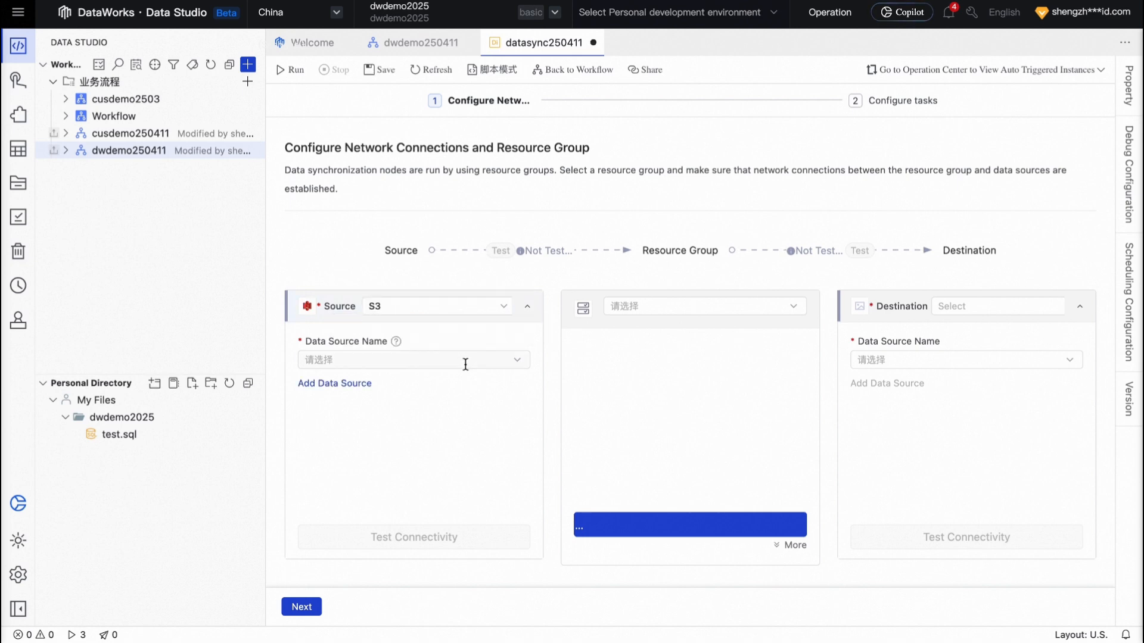
{"action": "left_click", "coordinate": [465, 361]}
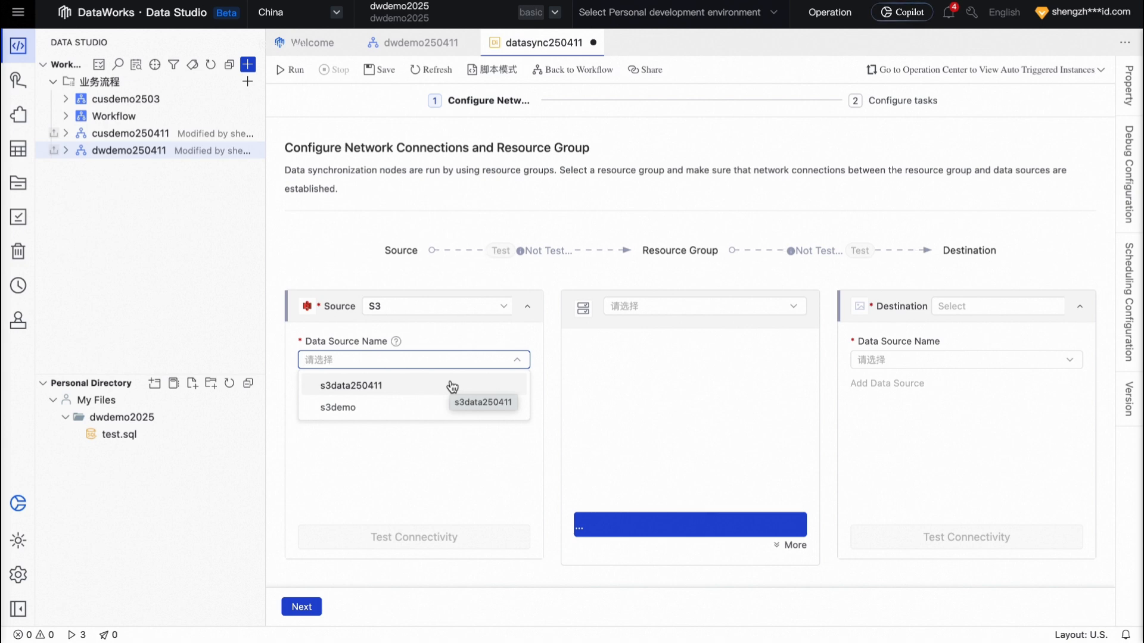
{"action": "left_click", "coordinate": [452, 386]}
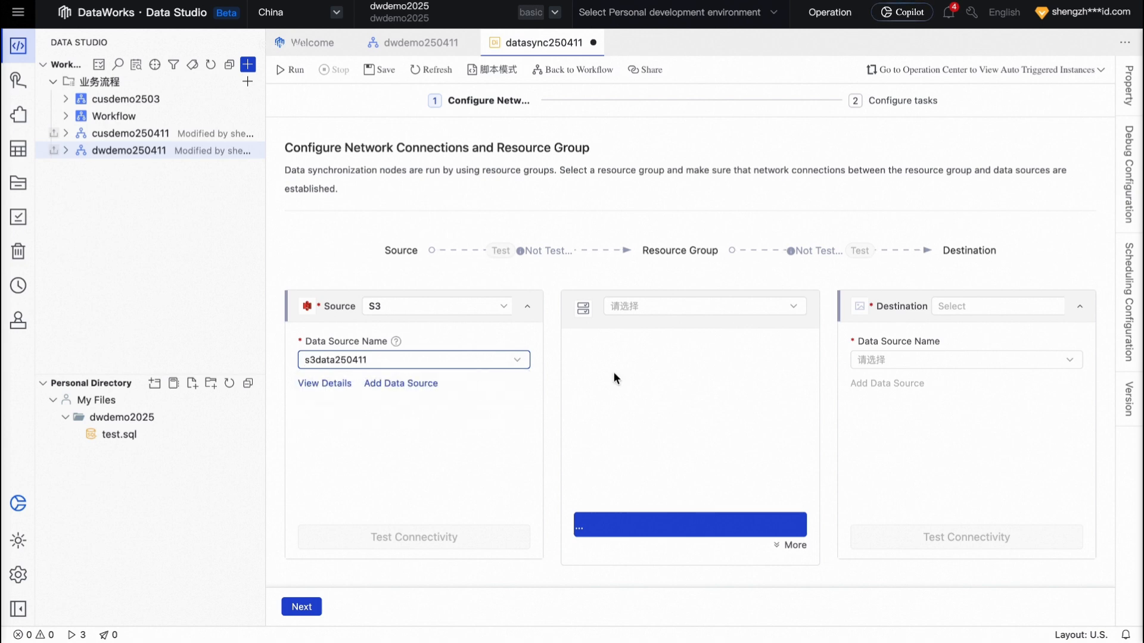
{"action": "left_click", "coordinate": [682, 310]}
{"action": "left_click", "coordinate": [724, 363]}
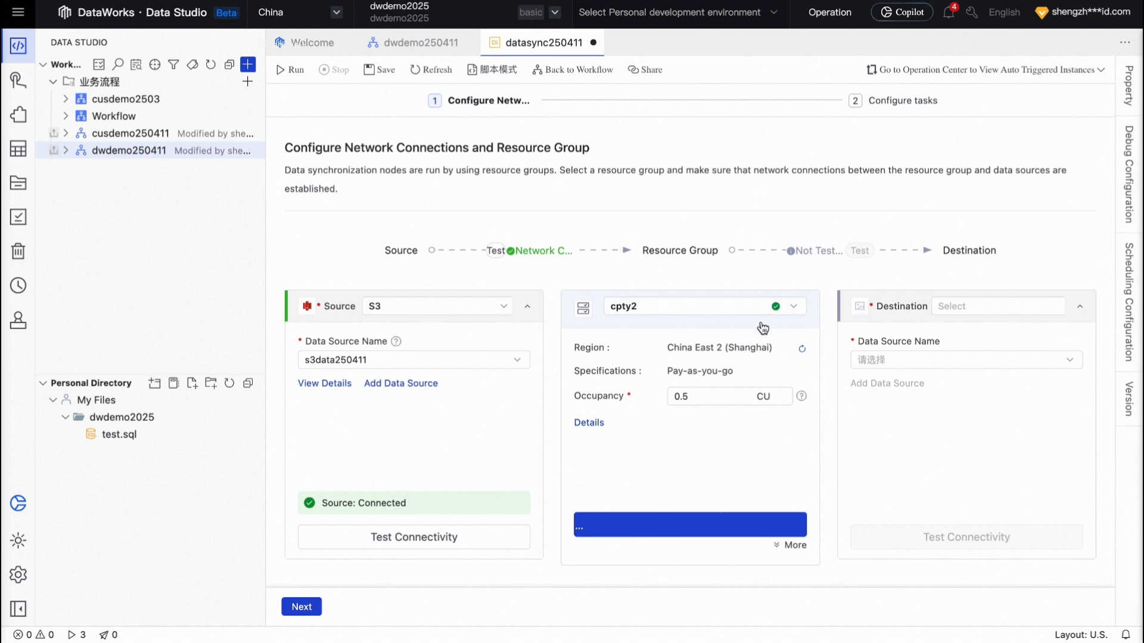
Set the synchronization destination to the MaxCompute(ODPS) data source mcdata250411 and proceed to the task configuration
{"action": "left_click", "coordinate": [996, 307]}
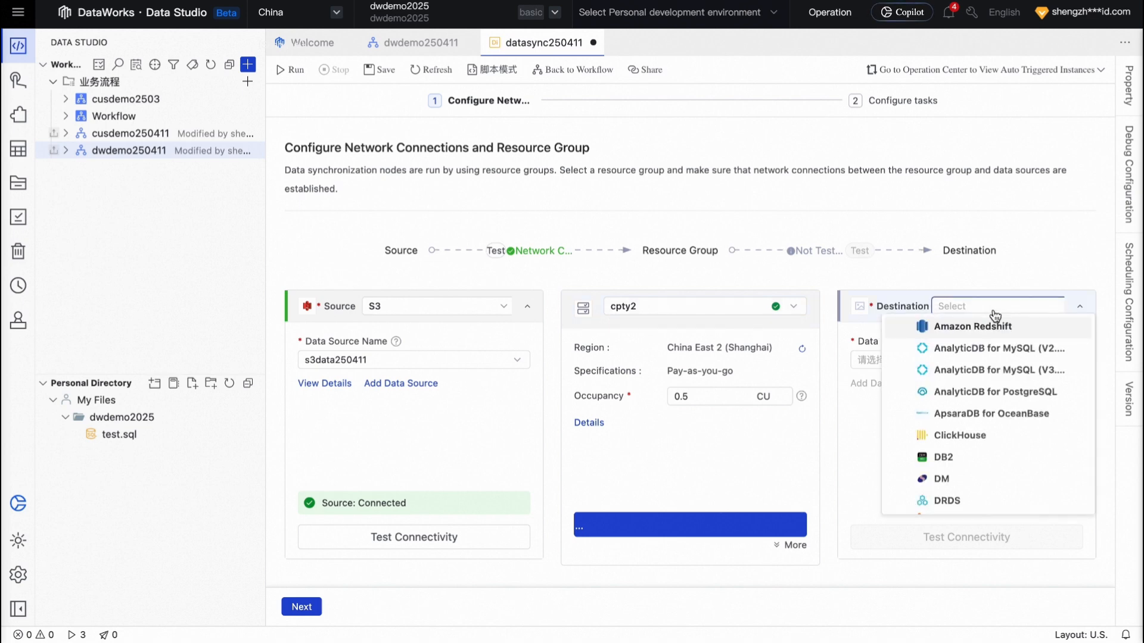
{"action": "type", "text": "maxc"}
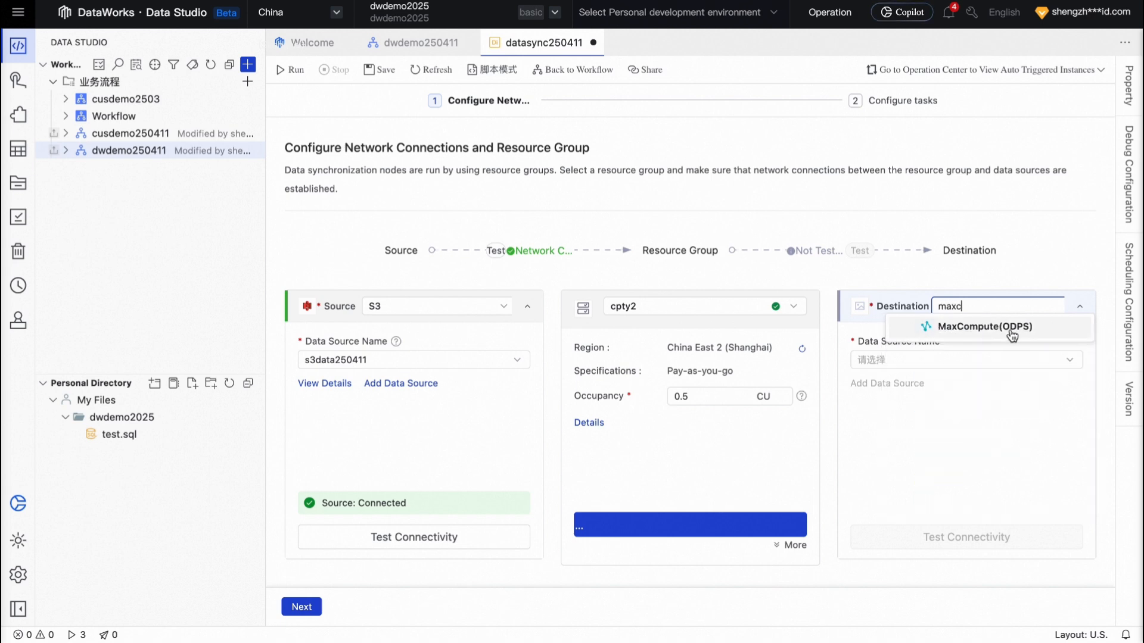
{"action": "left_click", "coordinate": [1010, 328]}
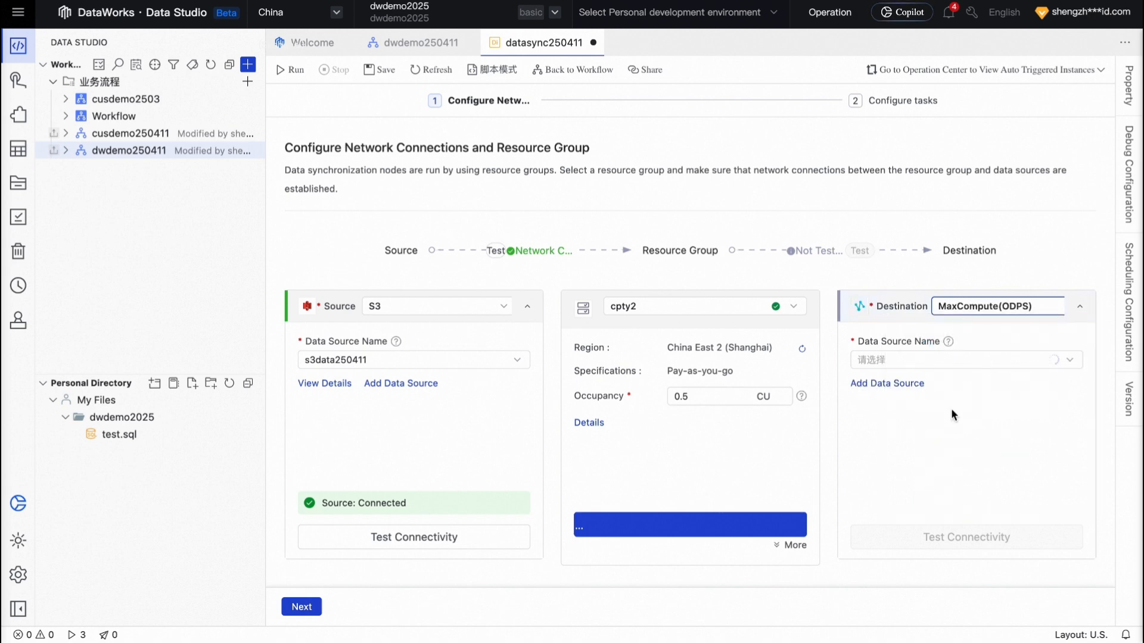
{"action": "left_click", "coordinate": [982, 359]}
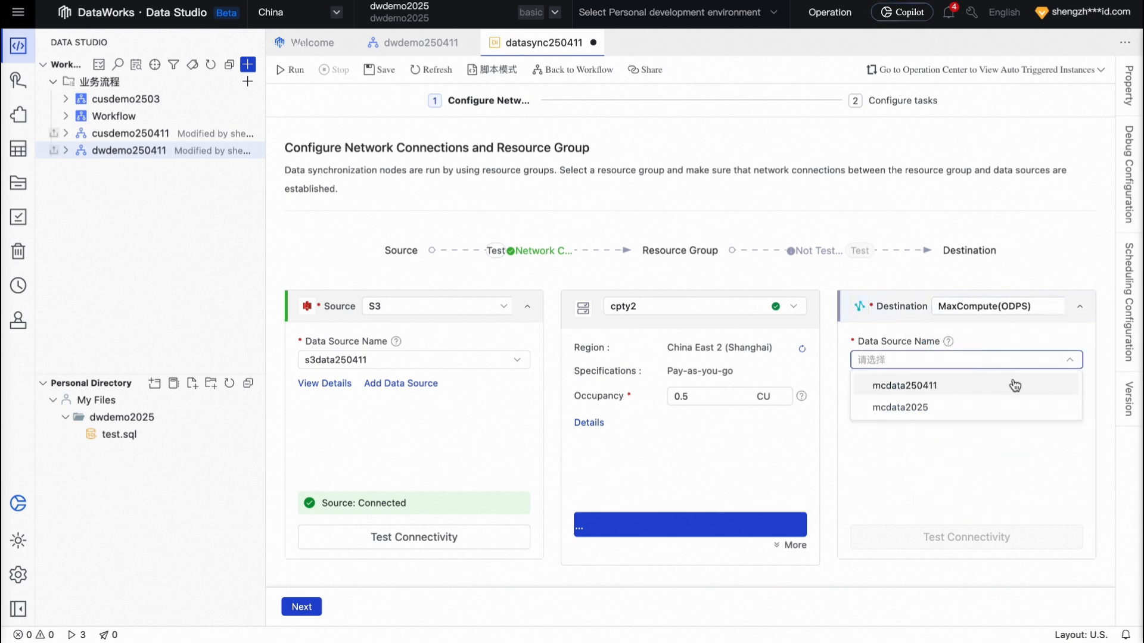
{"action": "left_click", "coordinate": [1001, 386]}
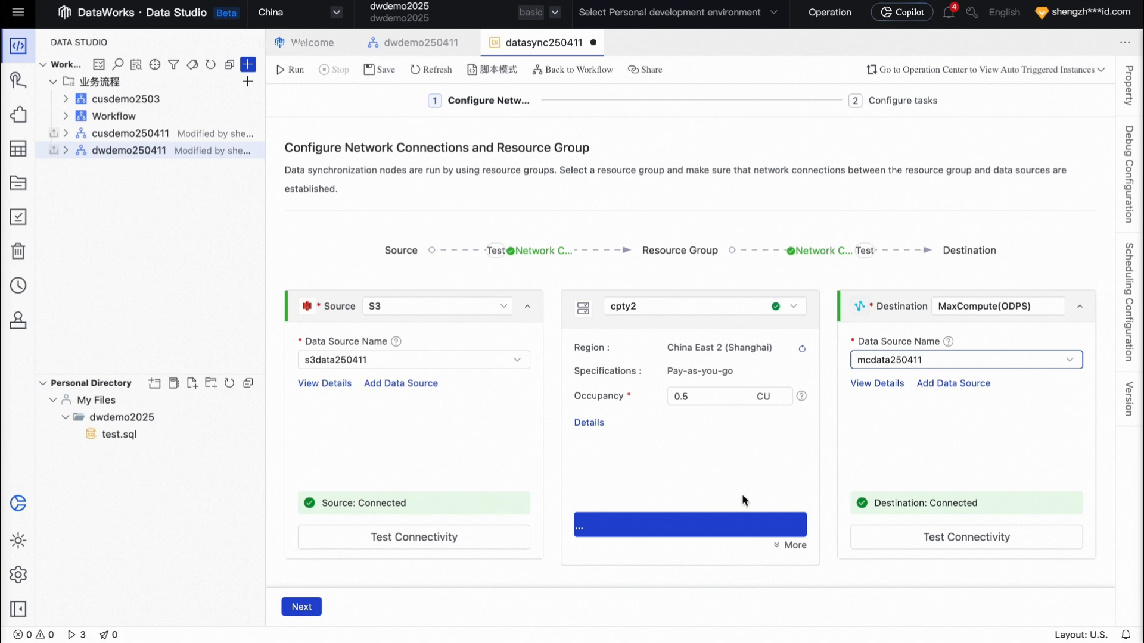
{"action": "left_click", "coordinate": [303, 607]}
Copy the object name adm_user_tag_dd.csv from the S3 bucket and enter it as the source file path in the synchronization node
{"action": "scroll", "coordinate": [535, 449], "scroll_direction": "down", "scroll_amount": 2}
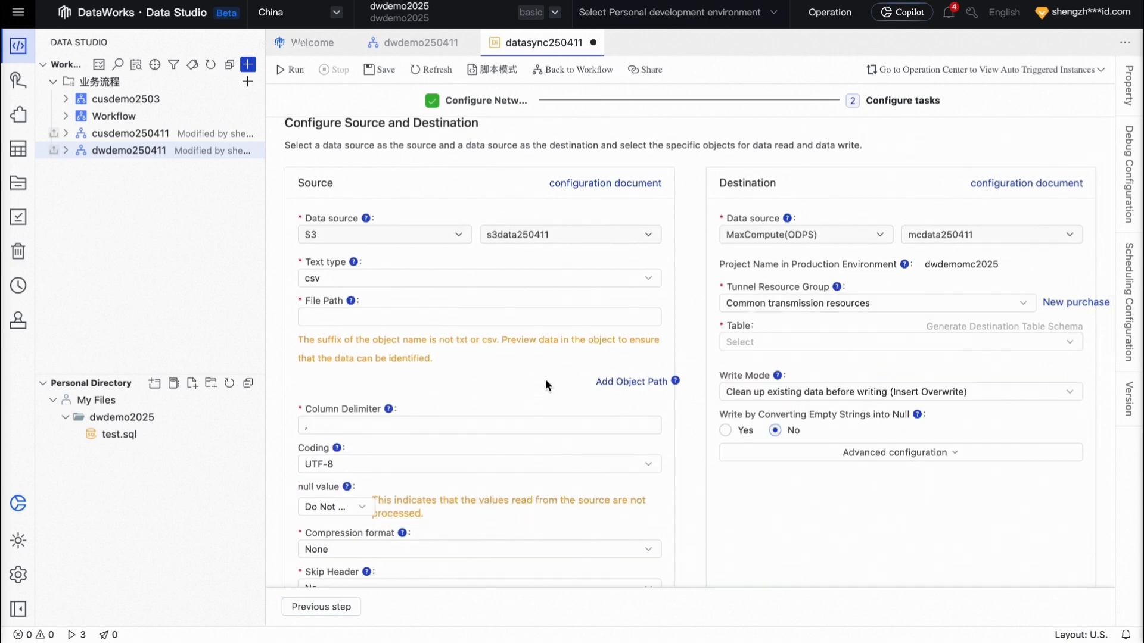
{"action": "left_click", "coordinate": [454, 318]}
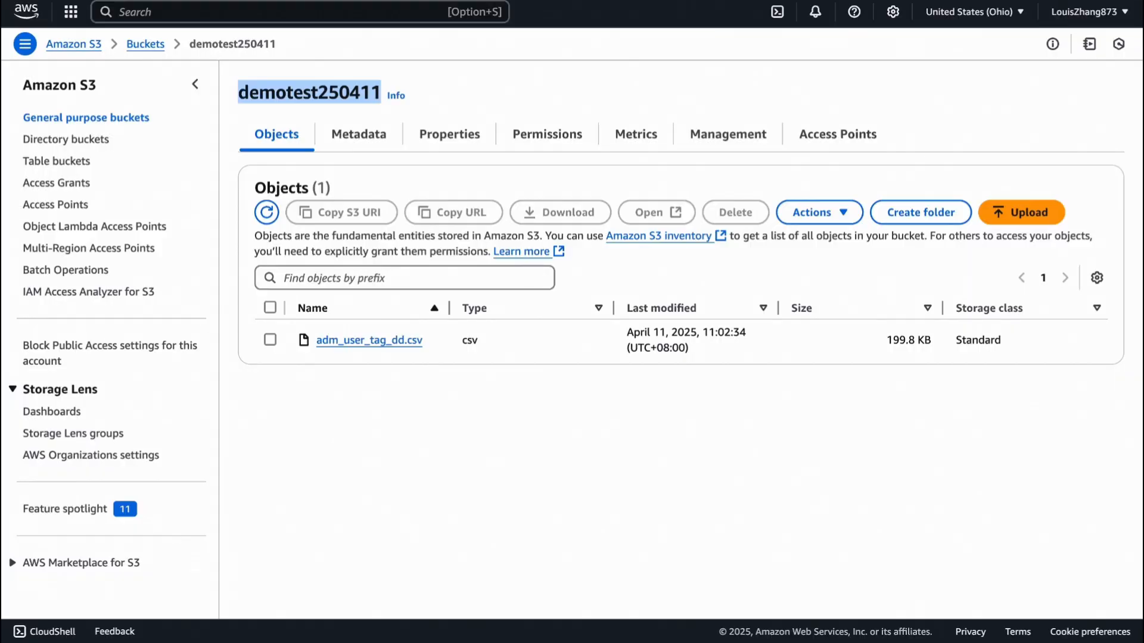
{"action": "left_click_drag", "start_coordinate": [425, 345], "coordinate": [316, 340]}
{"action": "key", "text": "ctrl+c"}
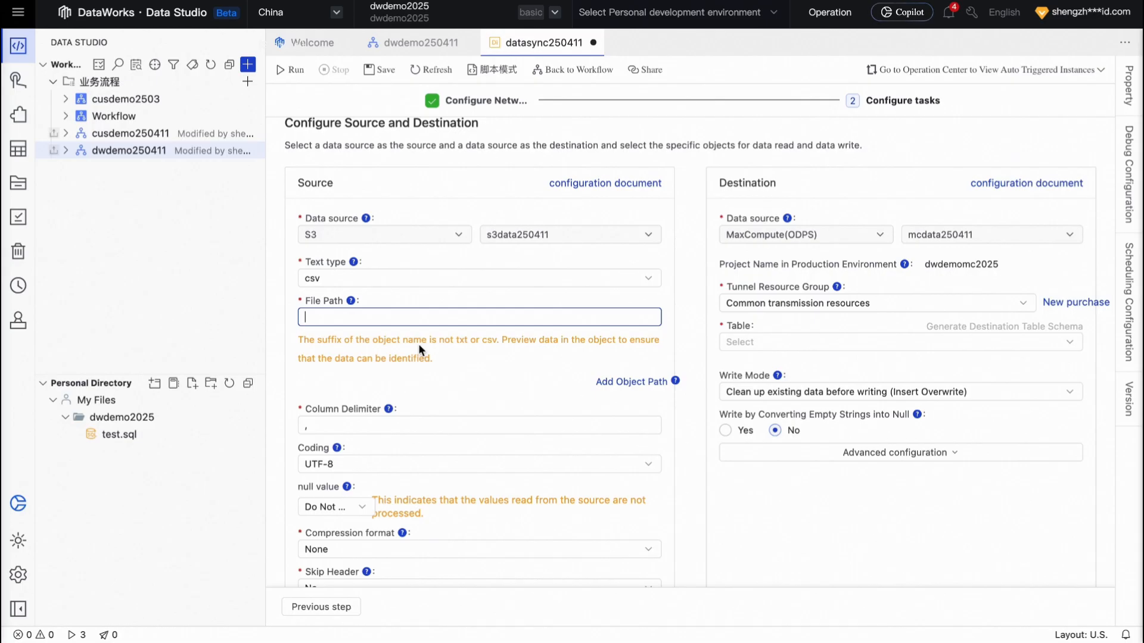
{"action": "scroll", "coordinate": [397, 501], "scroll_direction": "down", "scroll_amount": 1}
{"action": "key", "text": "ctrl+v"}
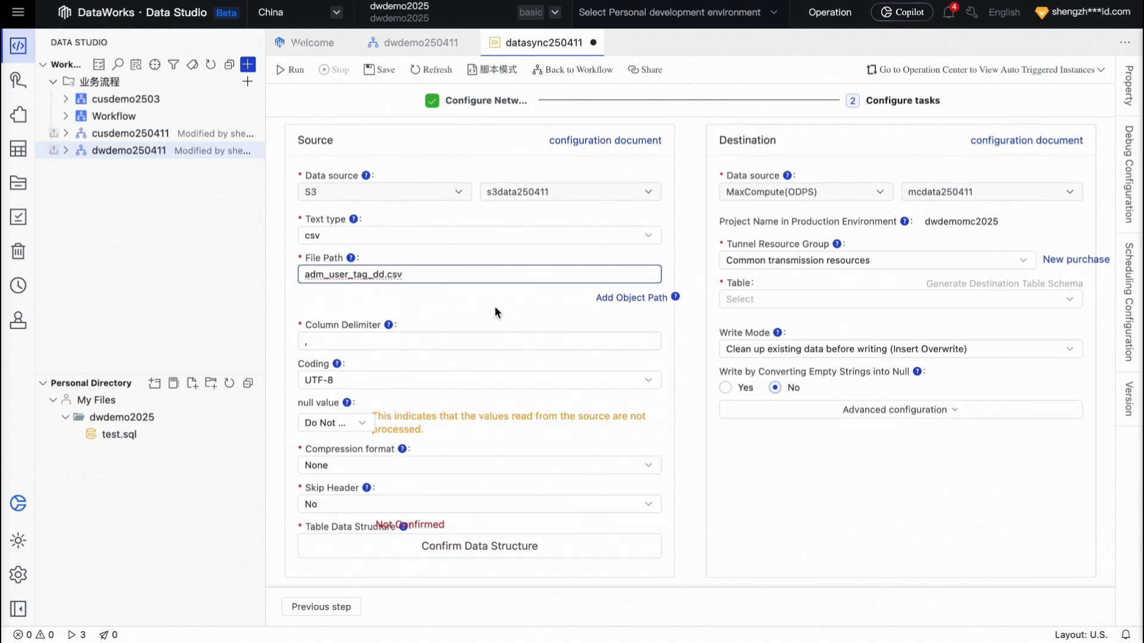
Set Skip Header to Yes for the source CSV file
{"action": "scroll", "coordinate": [470, 324], "scroll_direction": "down", "scroll_amount": 3}
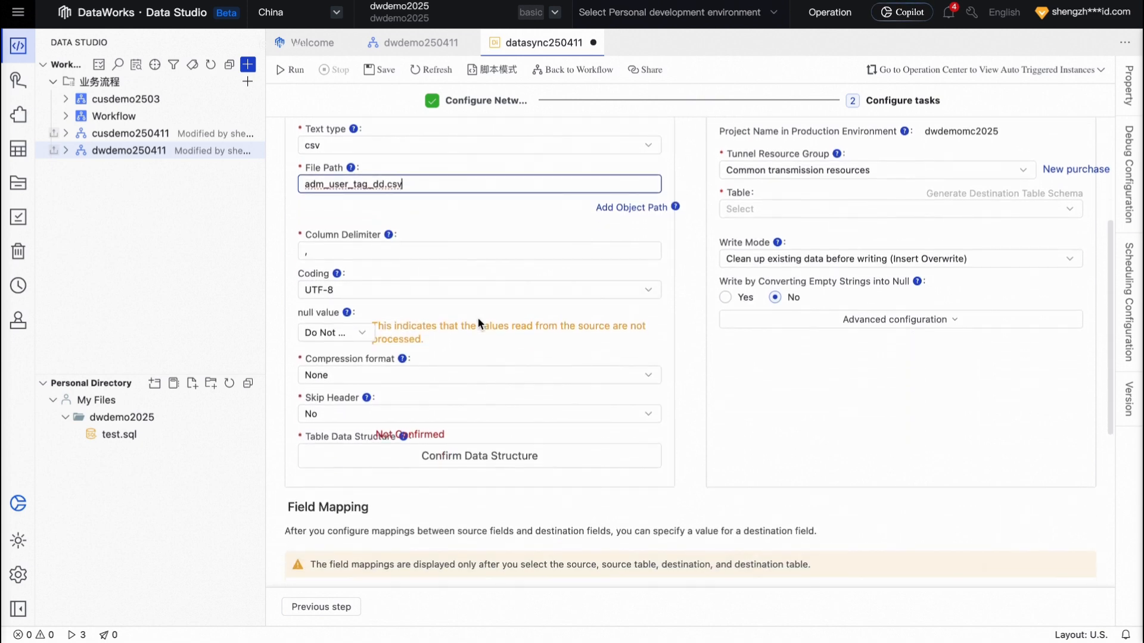
{"action": "left_click", "coordinate": [532, 374]}
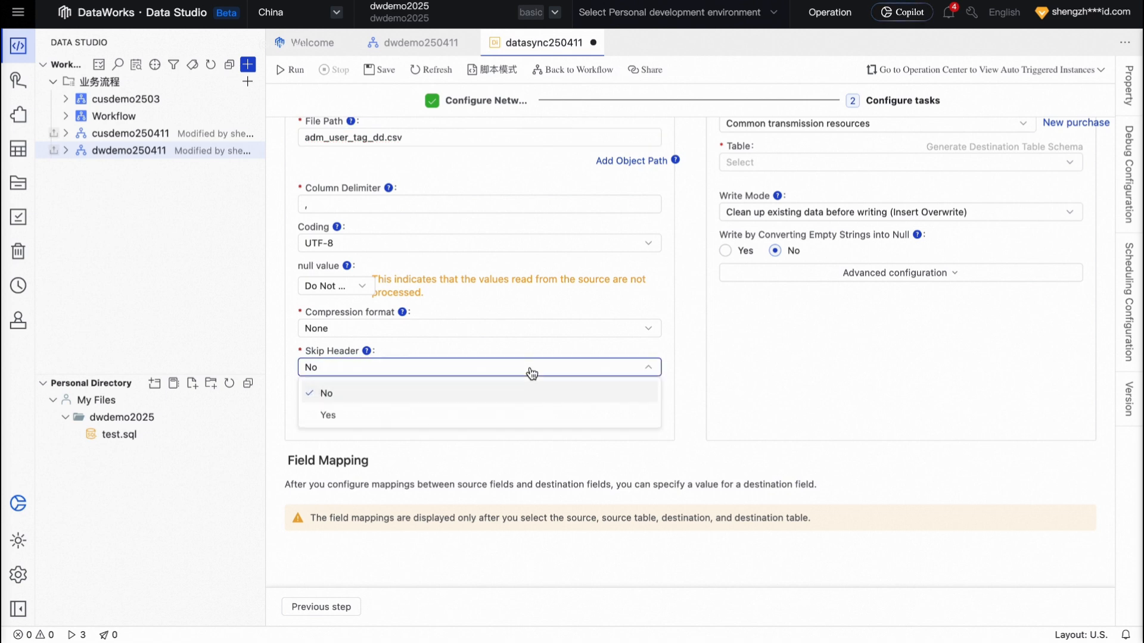
{"action": "left_click", "coordinate": [521, 417]}
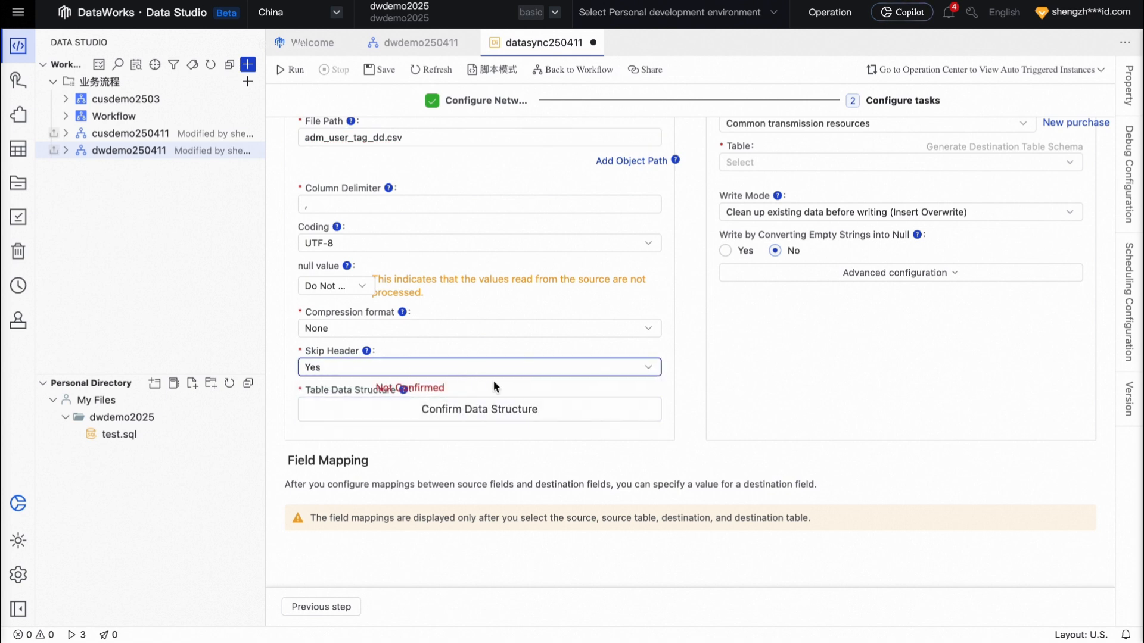
Preview the source file's data structure, review its field names and types, and apply that structure
{"action": "left_click", "coordinate": [554, 420]}
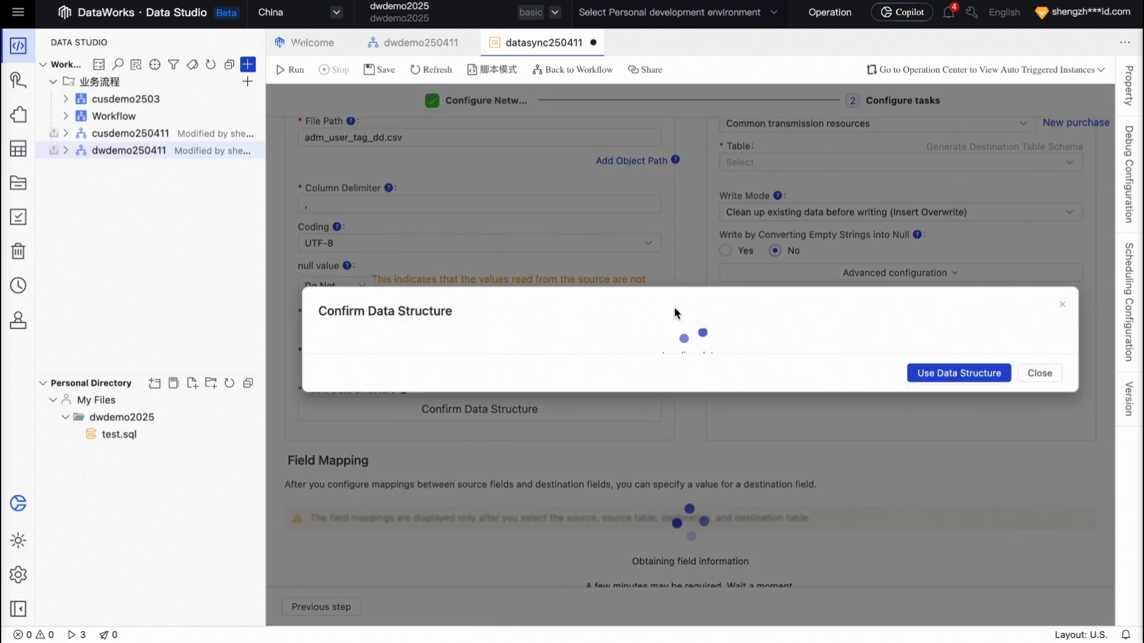
{"action": "scroll", "coordinate": [685, 345], "scroll_direction": "down", "scroll_amount": 2}
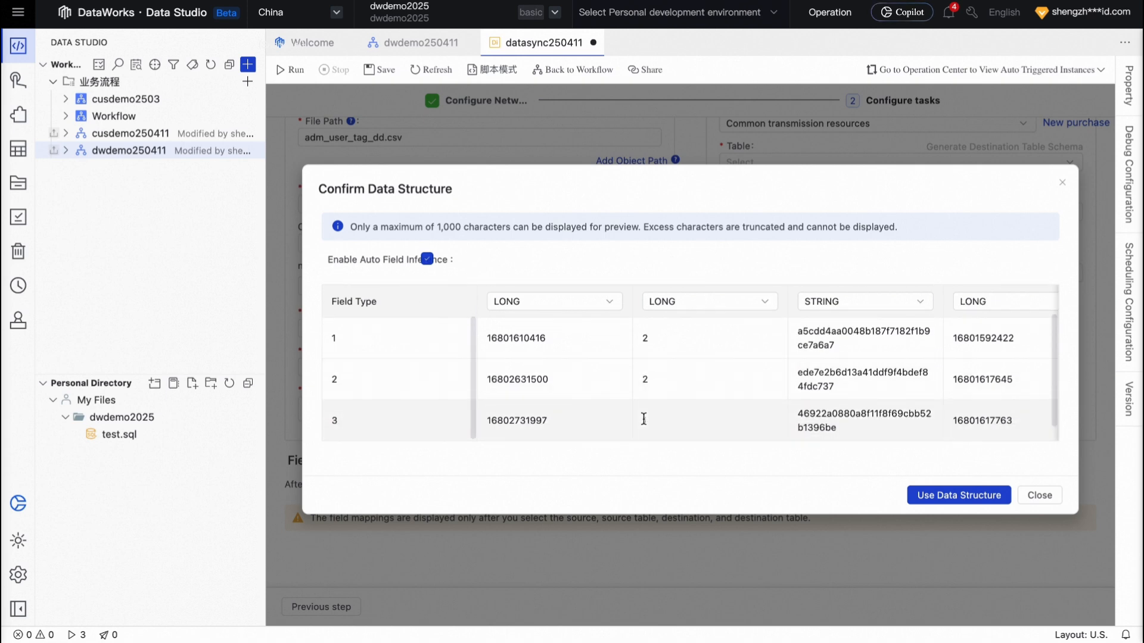
{"action": "scroll", "coordinate": [700, 370], "scroll_direction": "up", "scroll_amount": 2}
{"action": "scroll", "coordinate": [720, 402], "scroll_direction": "right", "scroll_amount": 3}
{"action": "scroll", "coordinate": [721, 407], "scroll_direction": "right", "scroll_amount": 5}
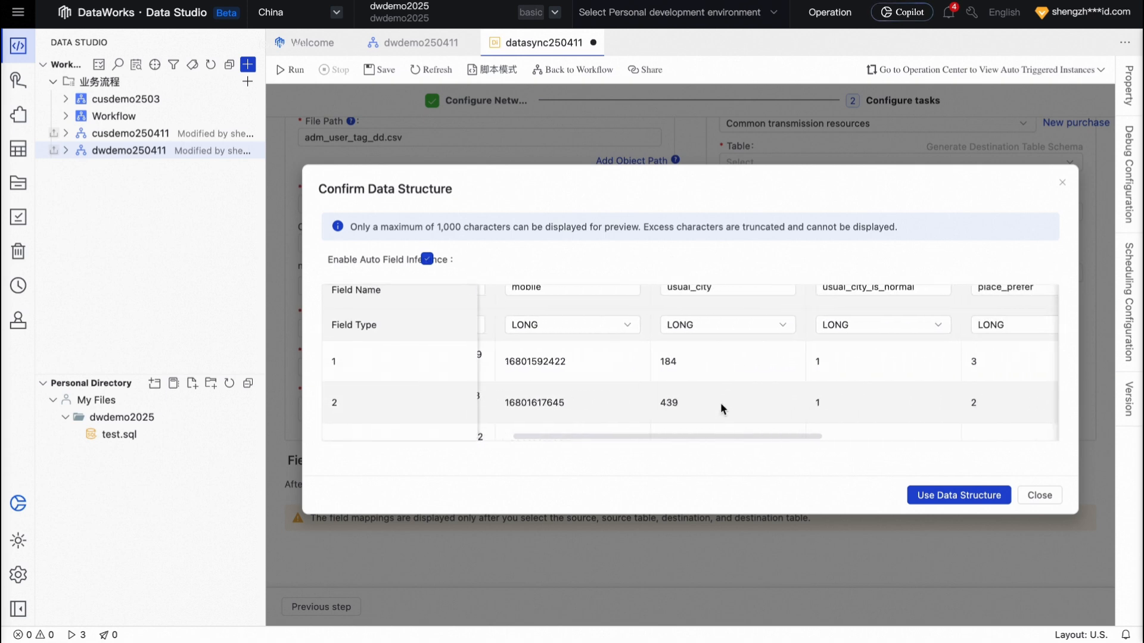
{"action": "scroll", "coordinate": [721, 408], "scroll_direction": "up", "scroll_amount": 1}
{"action": "scroll", "coordinate": [720, 407], "scroll_direction": "left", "scroll_amount": 6}
{"action": "scroll", "coordinate": [721, 403], "scroll_direction": "left", "scroll_amount": 2}
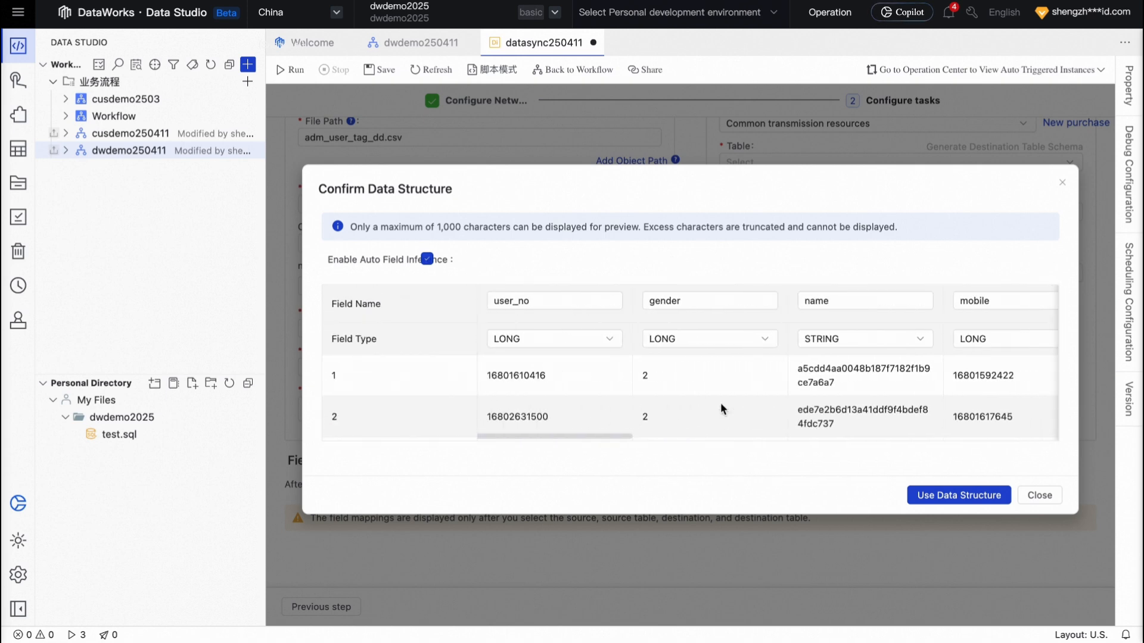
{"action": "left_click", "coordinate": [608, 338]}
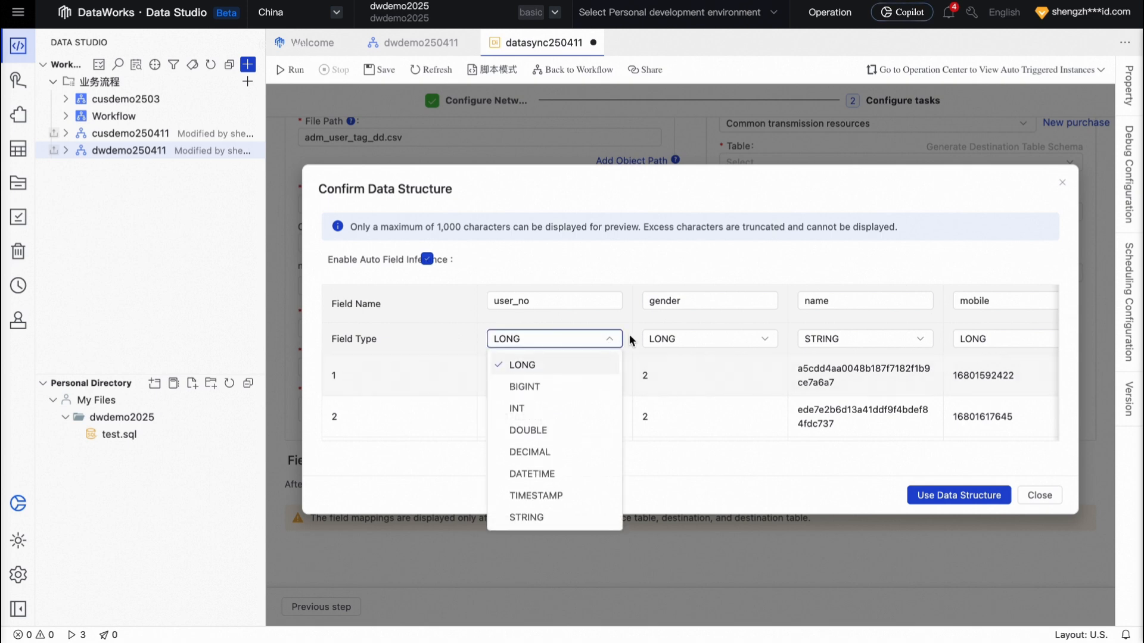
{"action": "left_click", "coordinate": [630, 314]}
{"action": "scroll", "coordinate": [704, 314], "scroll_direction": "right", "scroll_amount": 5}
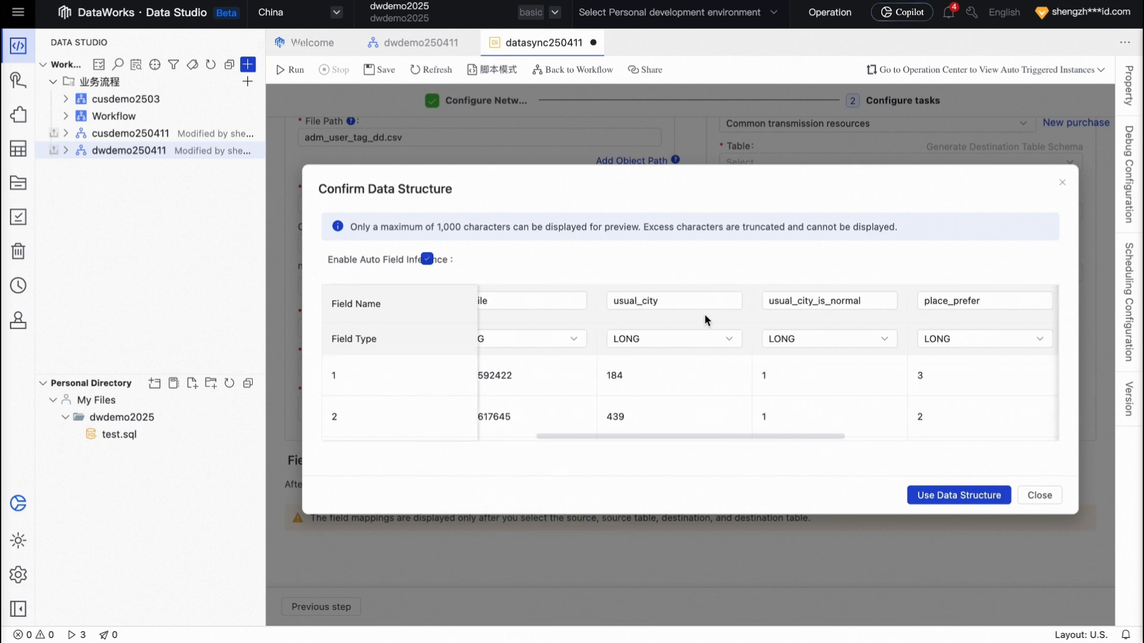
{"action": "scroll", "coordinate": [837, 395], "scroll_direction": "right", "scroll_amount": 4}
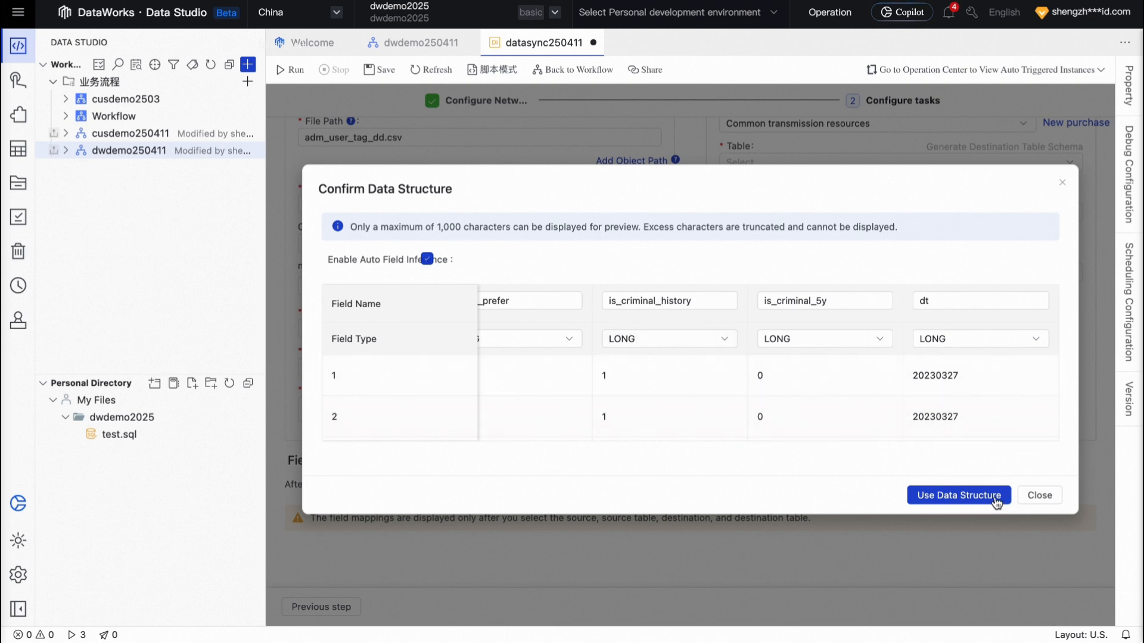
{"action": "left_click", "coordinate": [960, 496]}
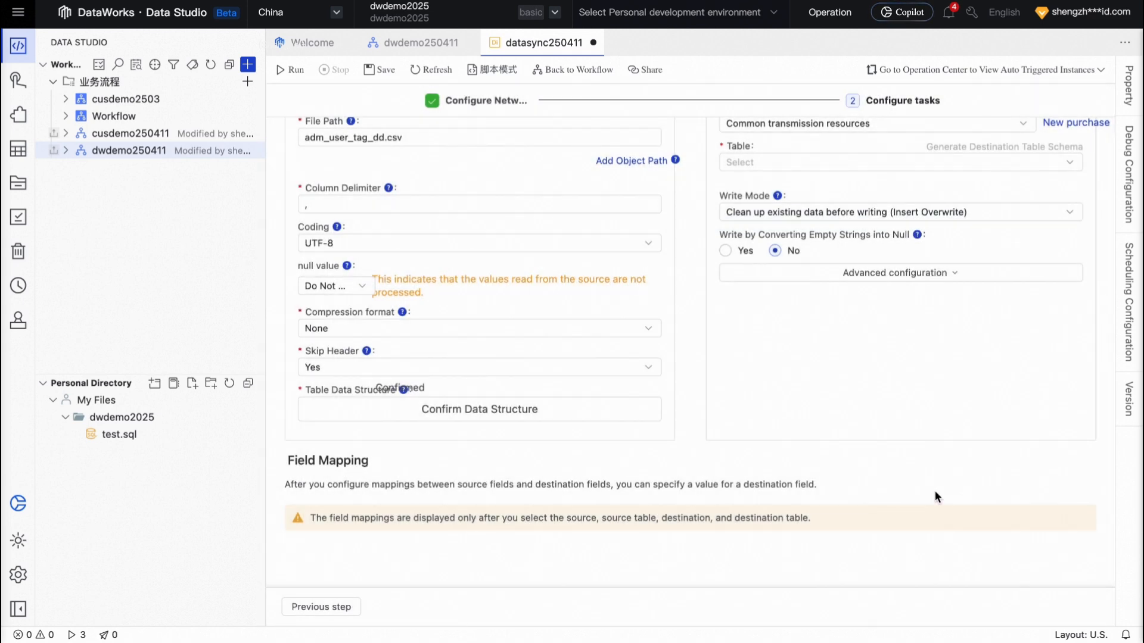
Generate the destination table schema and create the table adm_user_tag_dd_csv in mcdata250411 with the default statement
{"action": "scroll", "coordinate": [806, 348], "scroll_direction": "up", "scroll_amount": 3}
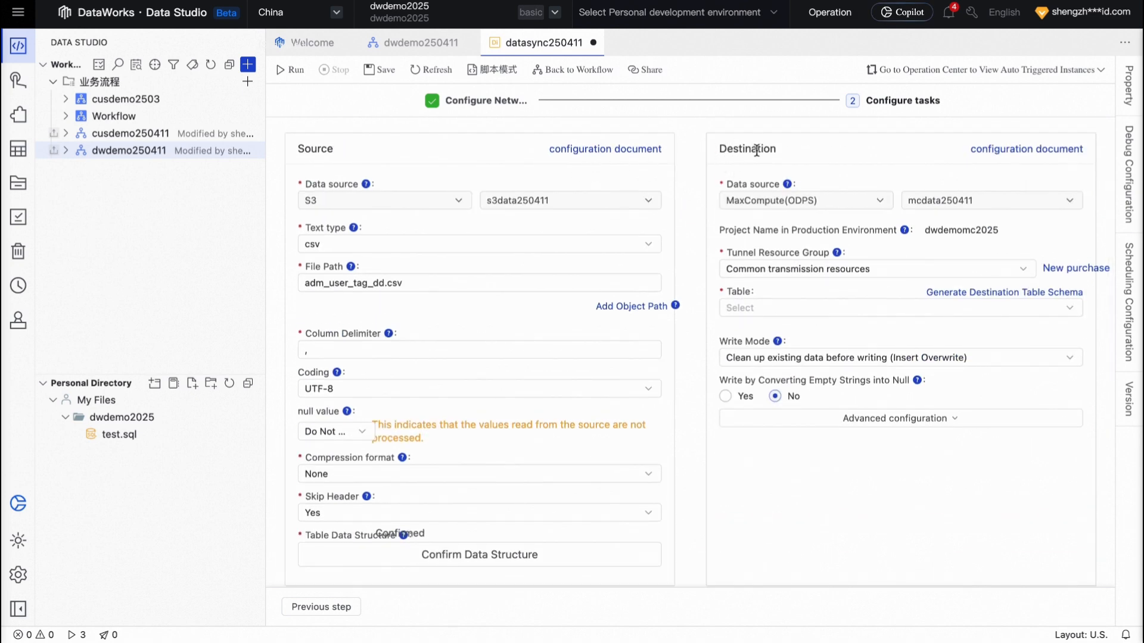
{"action": "scroll", "coordinate": [757, 149], "scroll_direction": "up", "scroll_amount": 1}
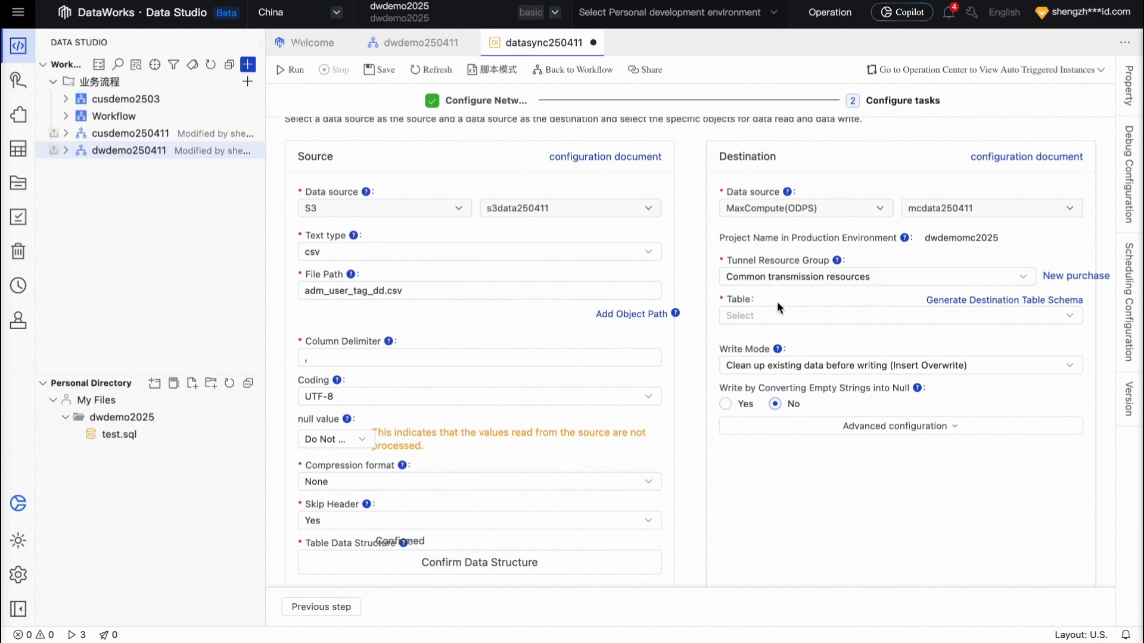
{"action": "left_click", "coordinate": [1056, 306]}
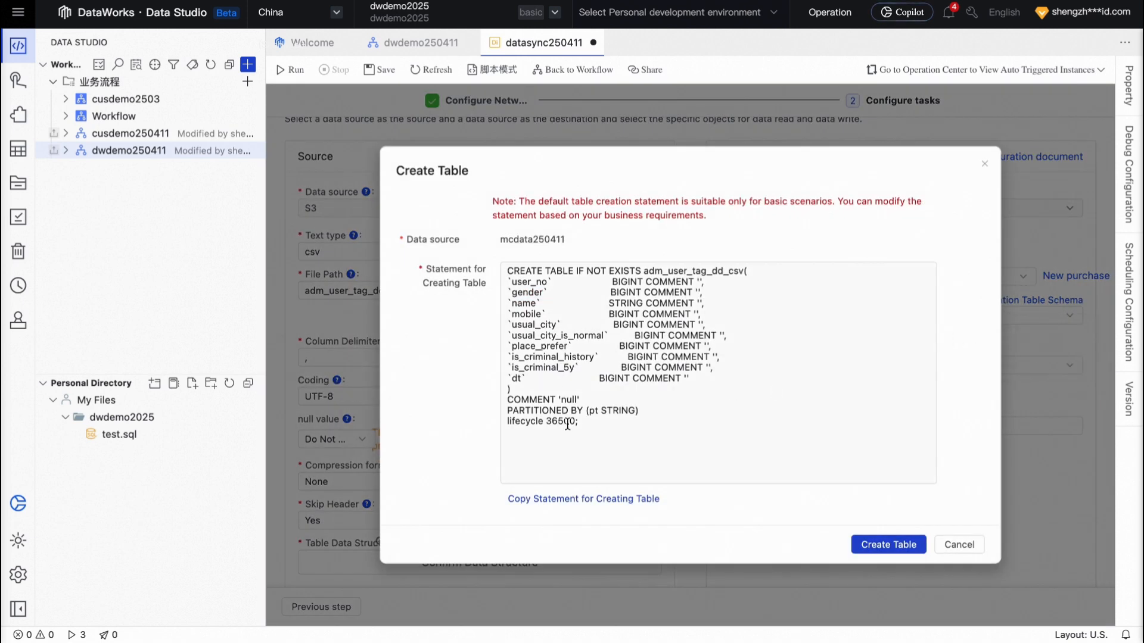
{"action": "left_click", "coordinate": [589, 422]}
{"action": "key", "text": "ctrl+a"}
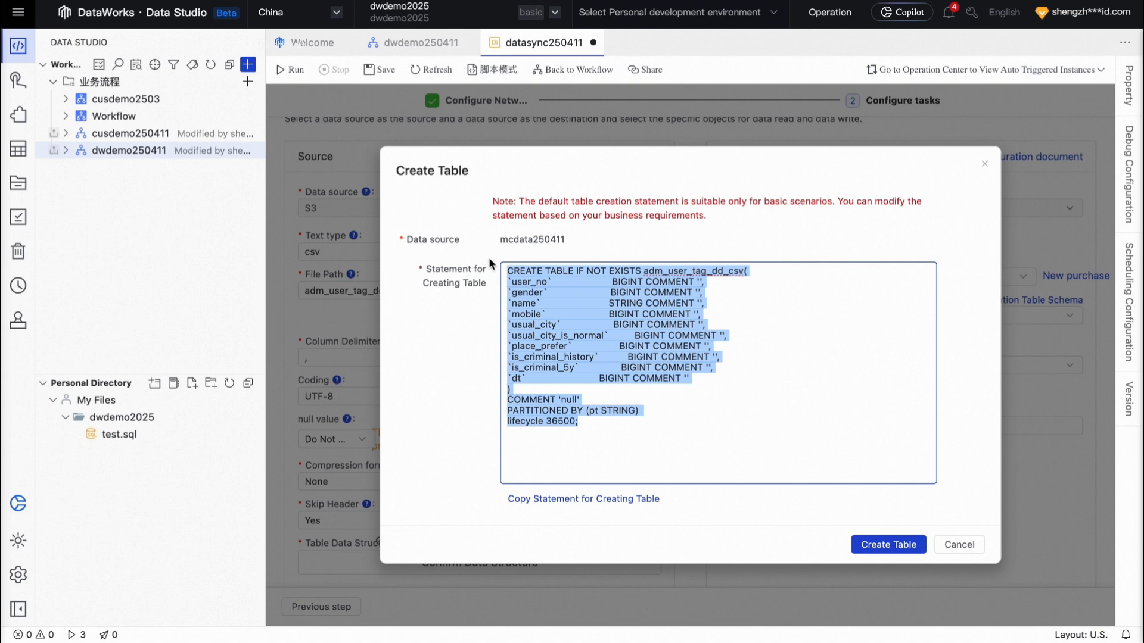
{"action": "left_click", "coordinate": [804, 420]}
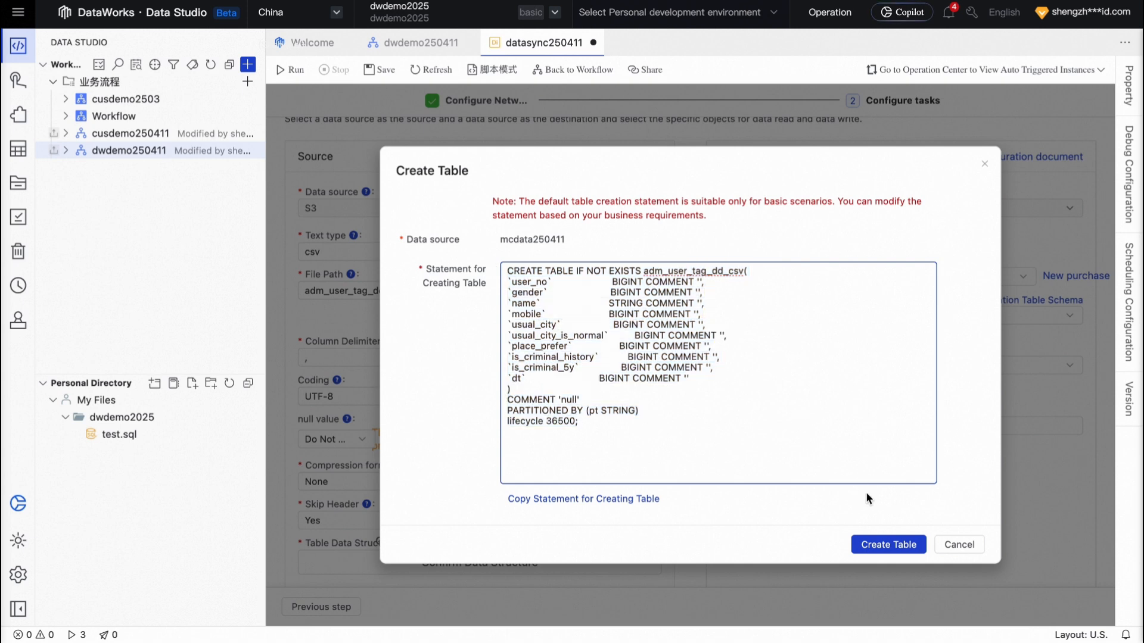
{"action": "left_click", "coordinate": [887, 547]}
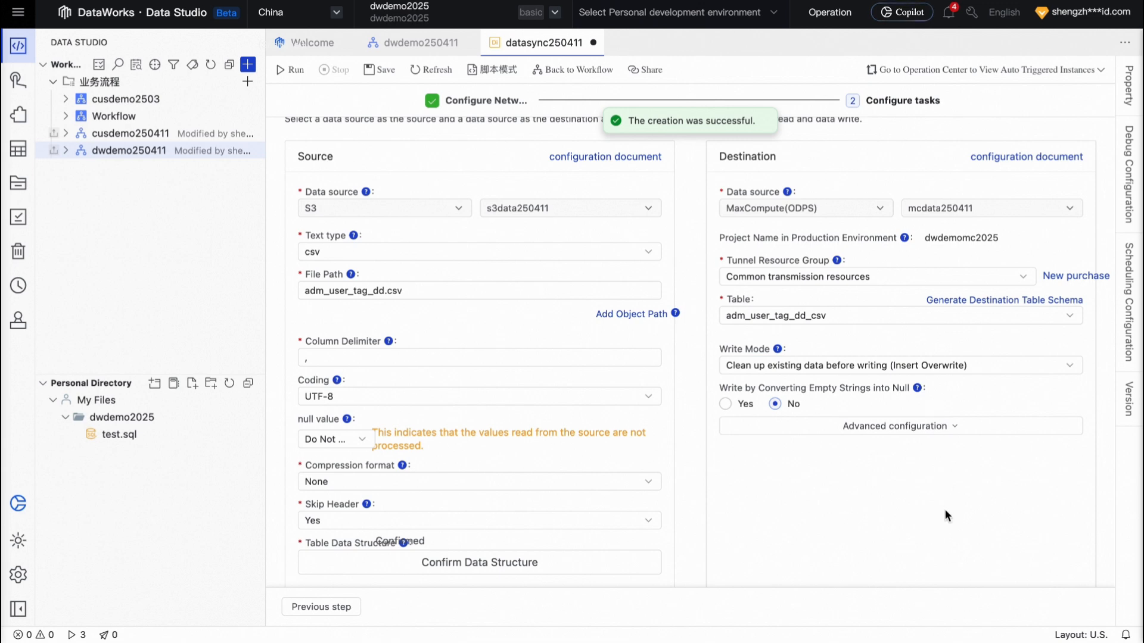
Examine the destination table's partition information and the field mappings between source and destination
{"action": "scroll", "coordinate": [945, 509], "scroll_direction": "down", "scroll_amount": 3}
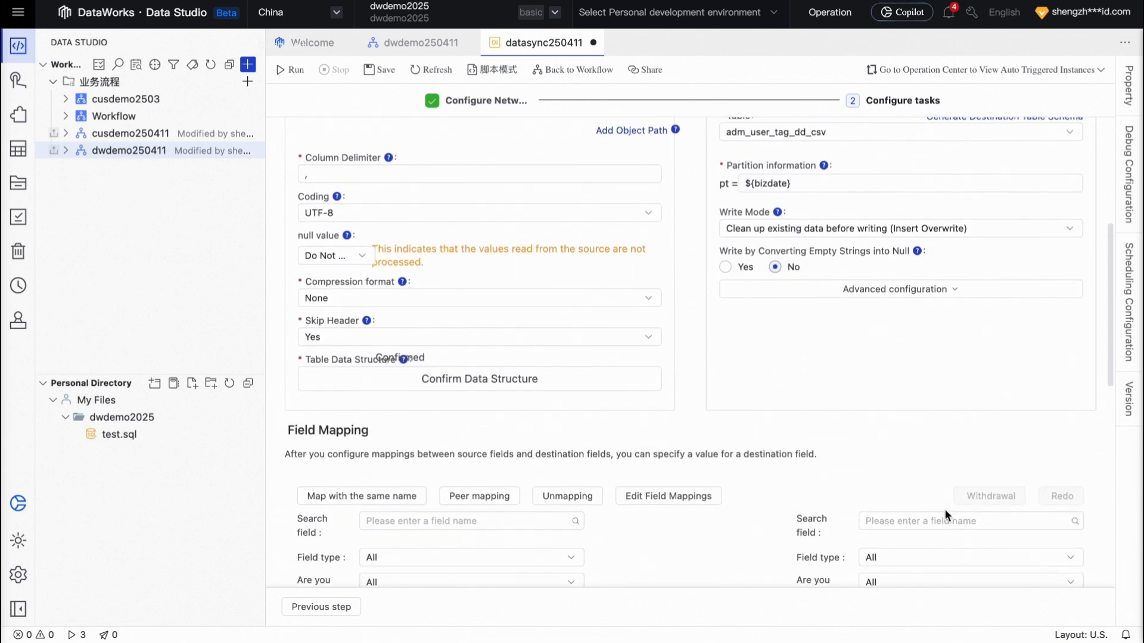
{"action": "scroll", "coordinate": [945, 510], "scroll_direction": "up", "scroll_amount": 5}
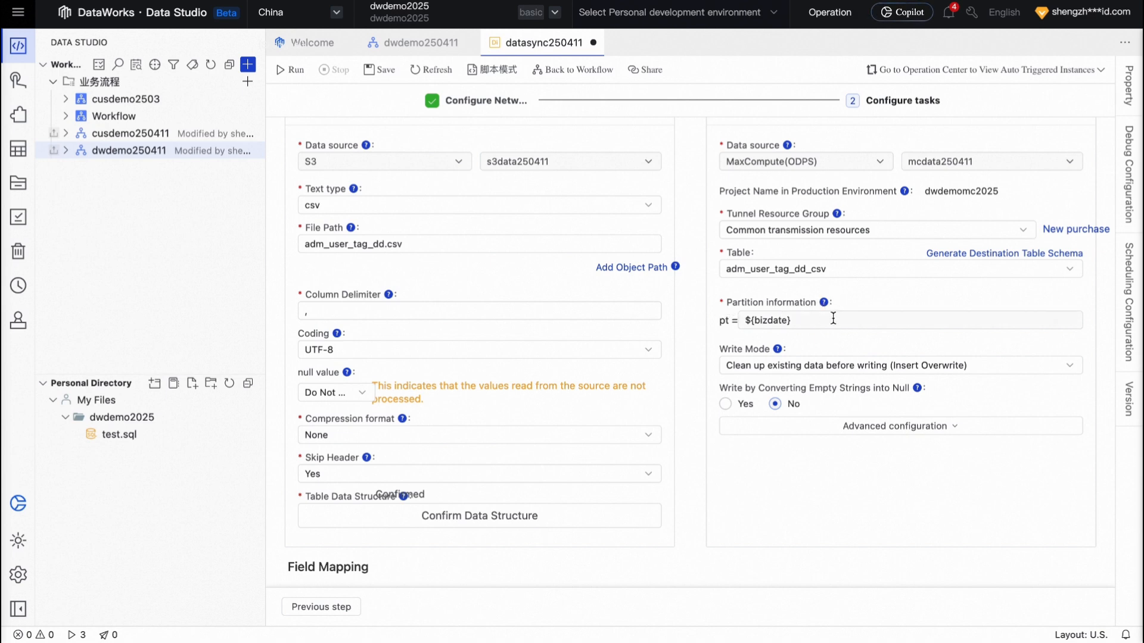
{"action": "left_click", "coordinate": [769, 320]}
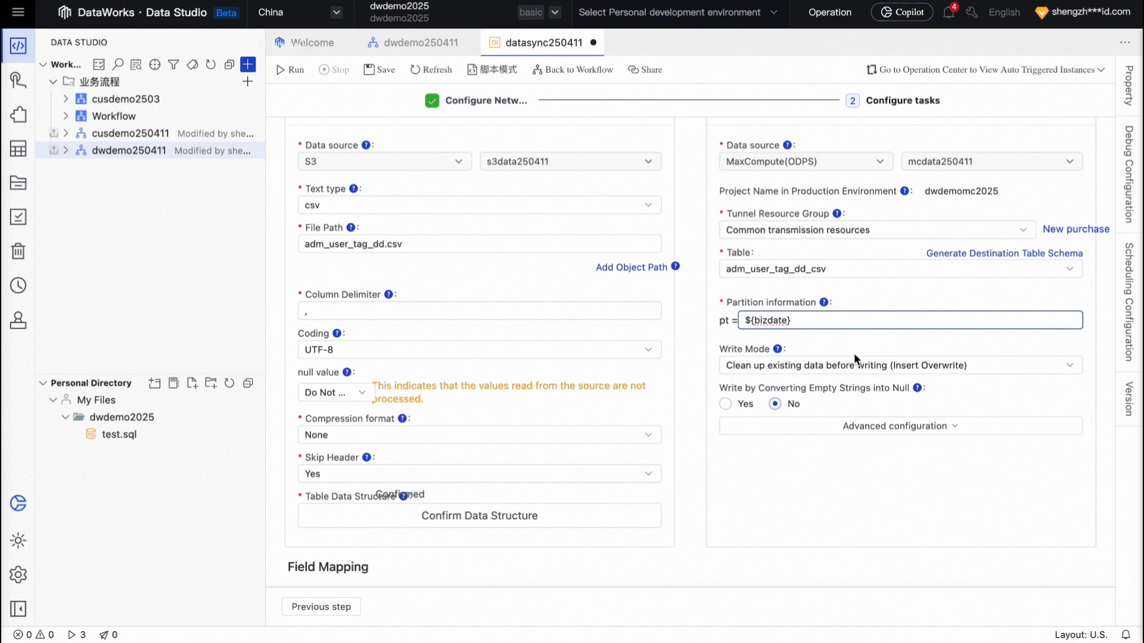
{"action": "scroll", "coordinate": [854, 352], "scroll_direction": "down", "scroll_amount": 5}
{"action": "scroll", "coordinate": [854, 353], "scroll_direction": "down", "scroll_amount": 2}
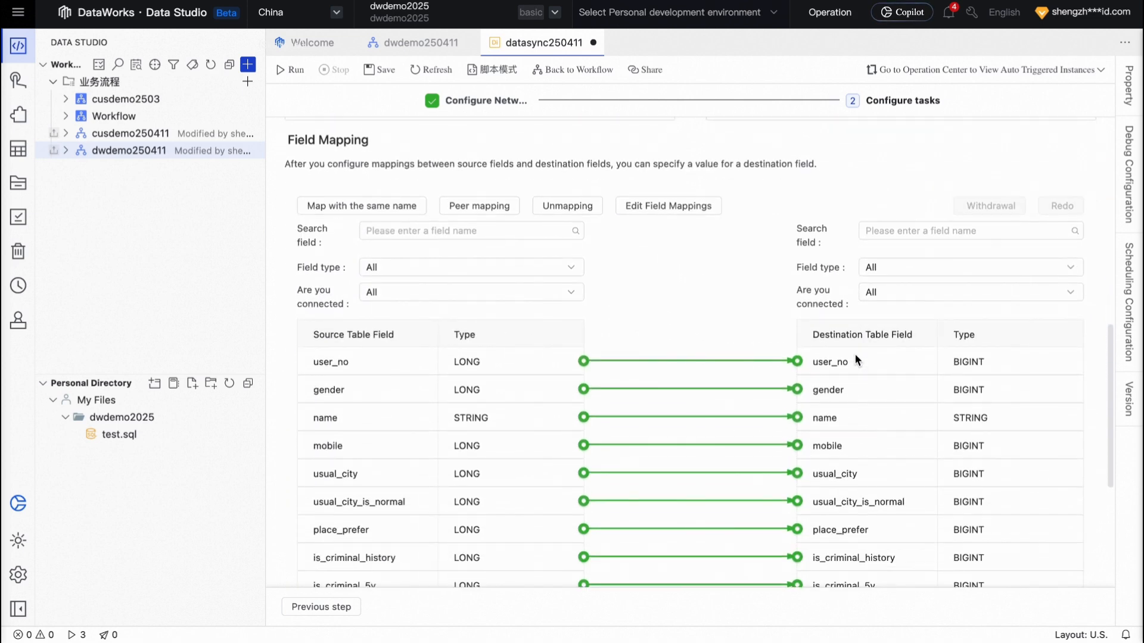
{"action": "scroll", "coordinate": [923, 370], "scroll_direction": "down", "scroll_amount": 1}
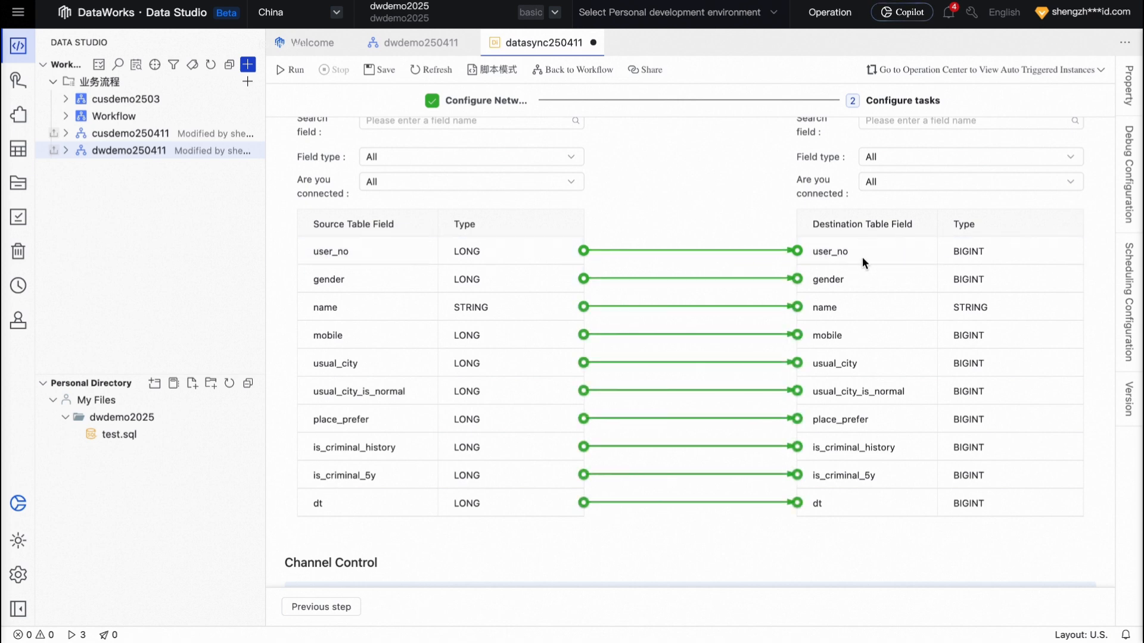
Set the dirty data policy in Channel Control to Ignore Dirty Data Records and save the node
{"action": "scroll", "coordinate": [655, 479], "scroll_direction": "down", "scroll_amount": 3}
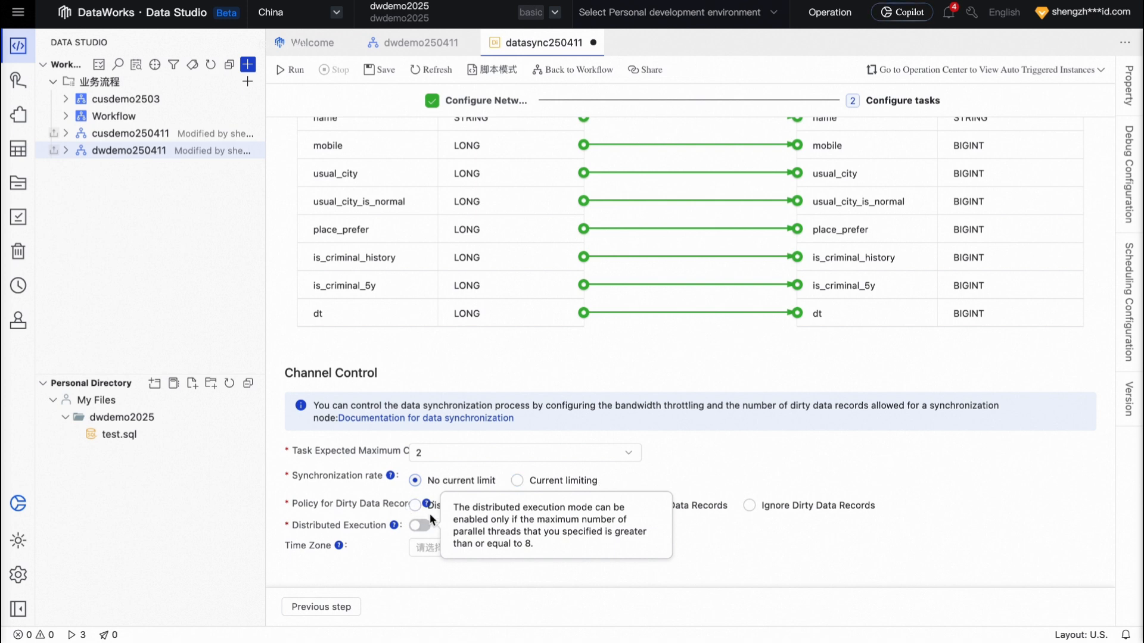
{"action": "left_click", "coordinate": [416, 505]}
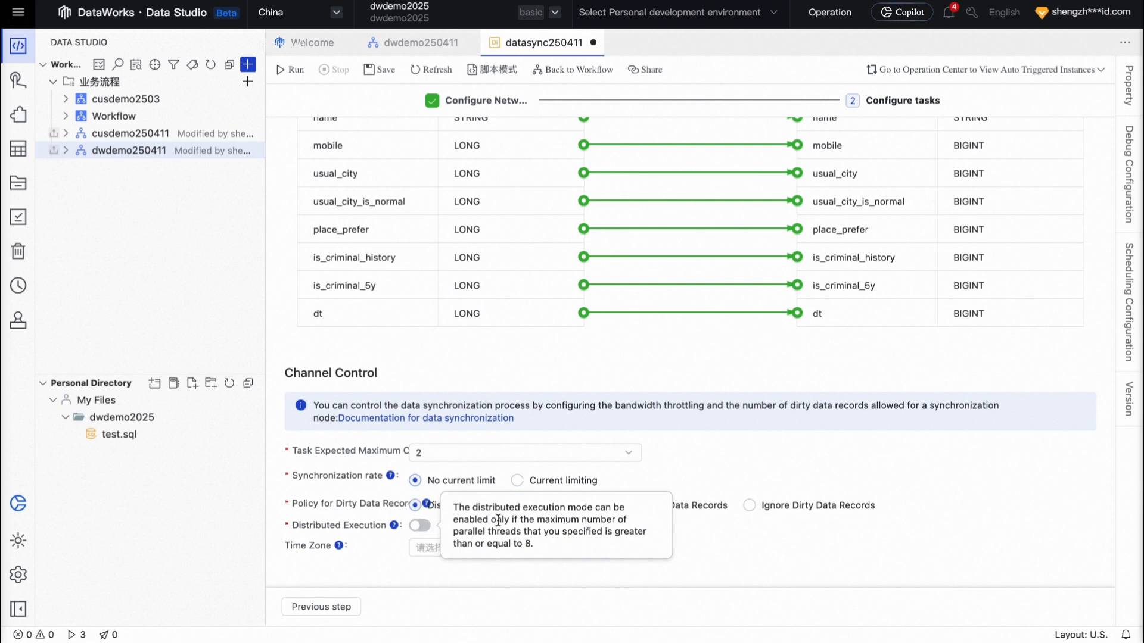
{"action": "left_click", "coordinate": [750, 506]}
{"action": "left_click", "coordinate": [377, 69]}
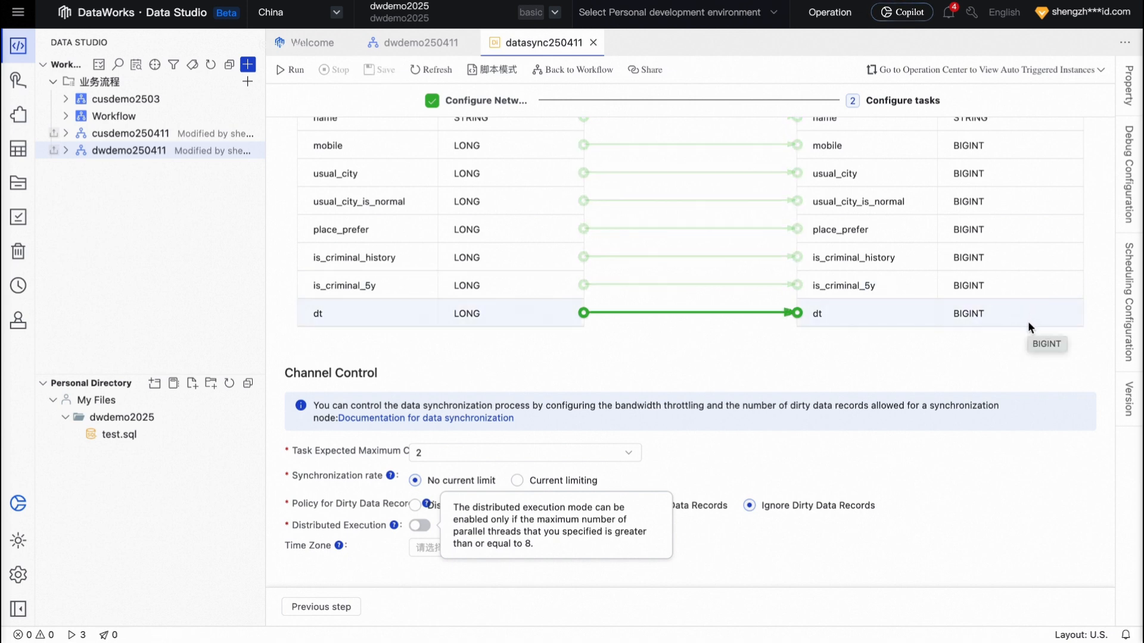
Add a script parameter named bizdate with the value 20250411 to the synchronization node's debug configuration
{"action": "left_click", "coordinate": [1132, 194]}
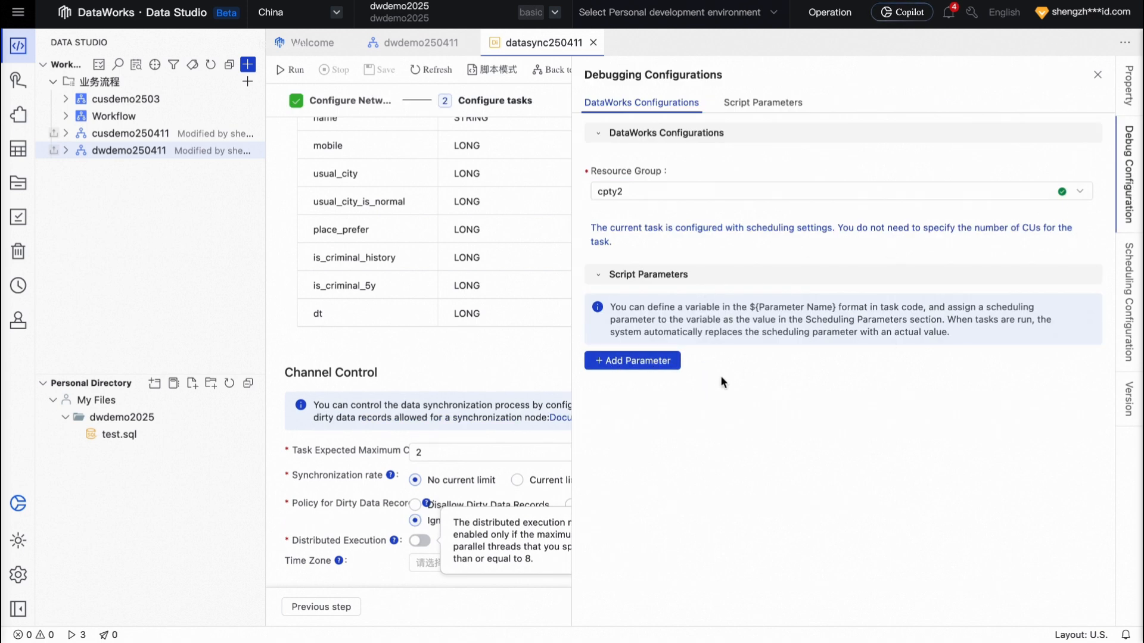
{"action": "left_click", "coordinate": [661, 361]}
{"action": "left_click", "coordinate": [689, 406]}
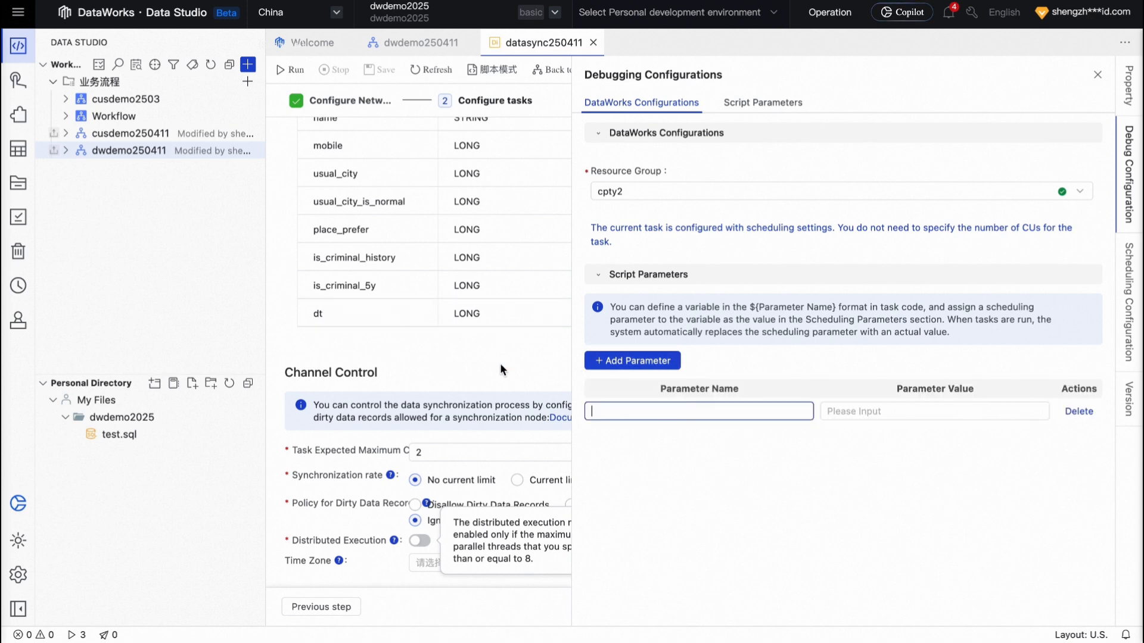
{"action": "type", "text": "bizdate"}
{"action": "left_click_drag", "start_coordinate": [285, 371], "coordinate": [636, 390]}
{"action": "left_click", "coordinate": [683, 416]}
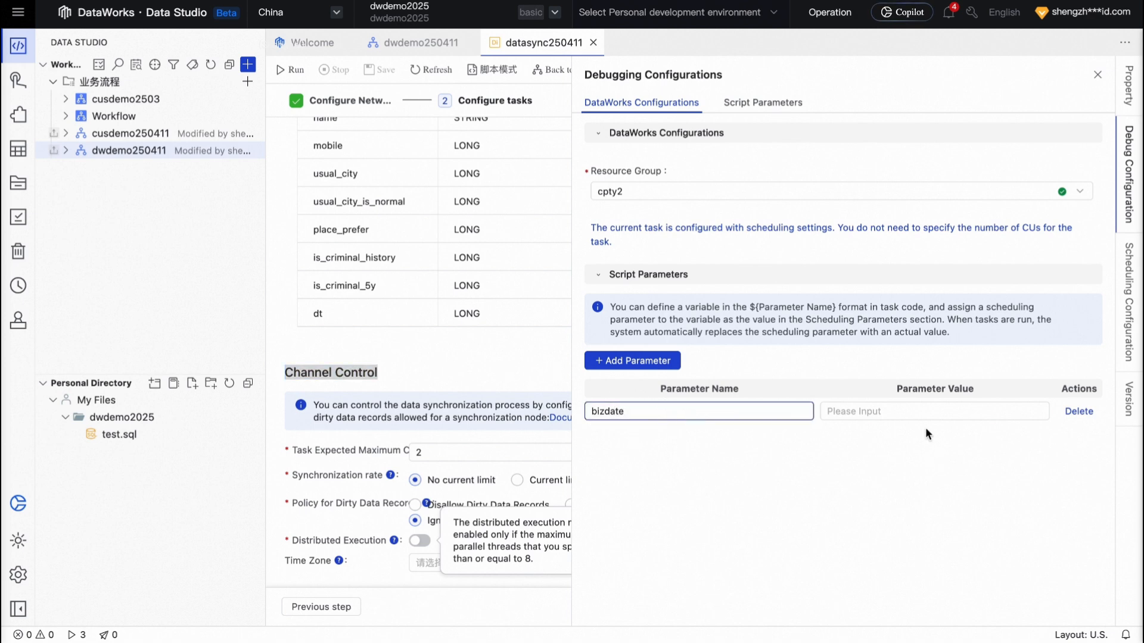
{"action": "left_click", "coordinate": [924, 413]}
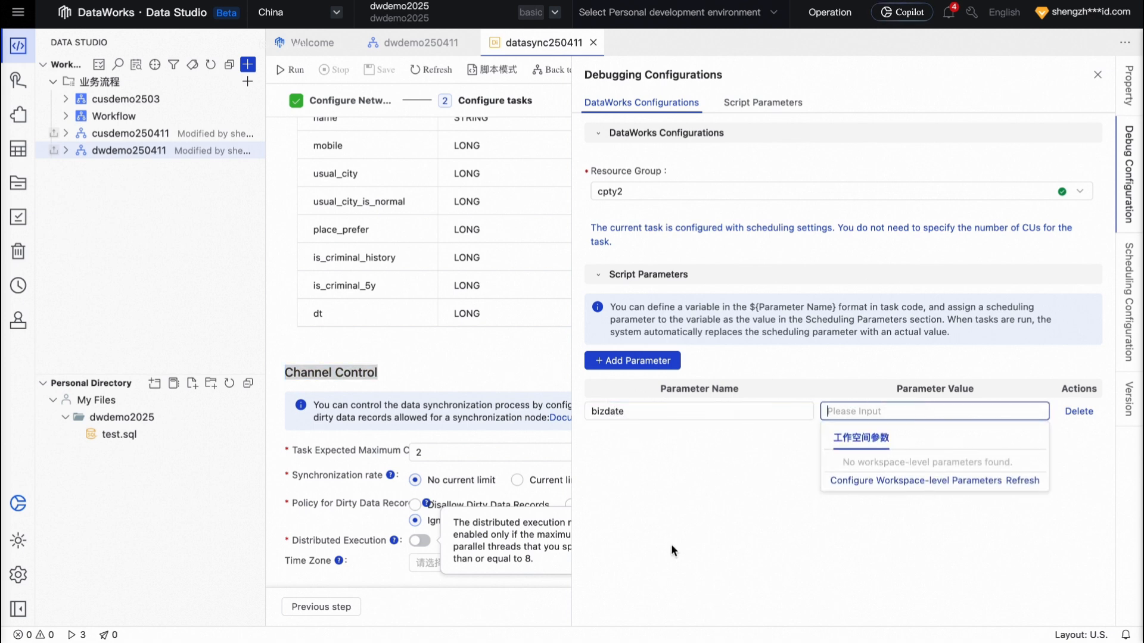
{"action": "type", "text": "20250411"}
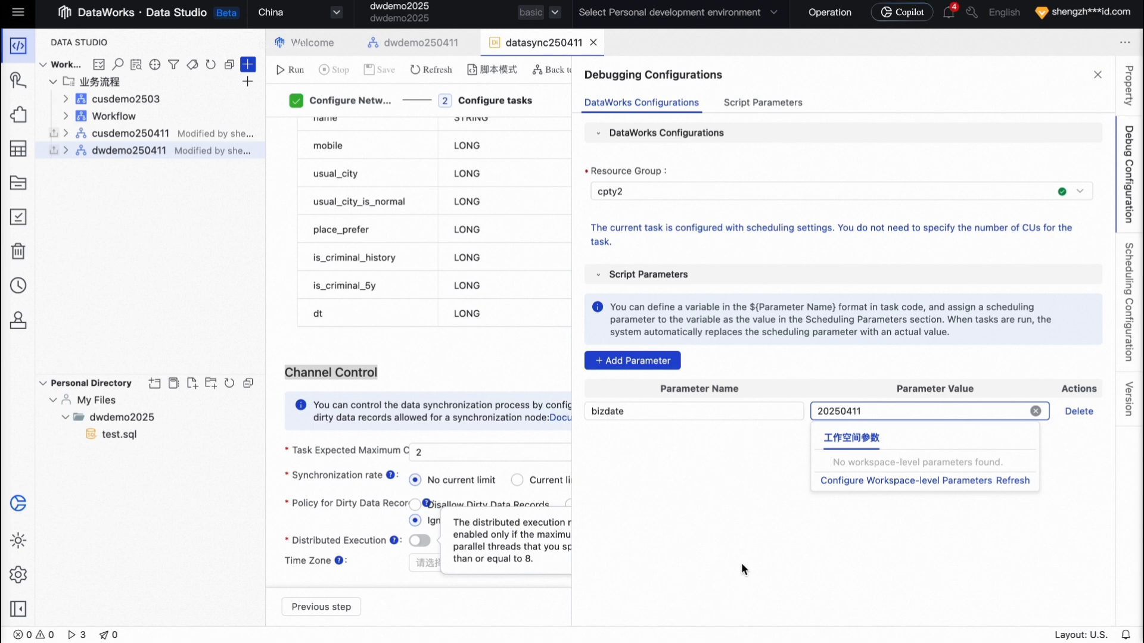
{"action": "left_click", "coordinate": [747, 543]}
{"action": "scroll", "coordinate": [748, 541], "scroll_direction": "down", "scroll_amount": 1}
{"action": "left_click", "coordinate": [1097, 75]}
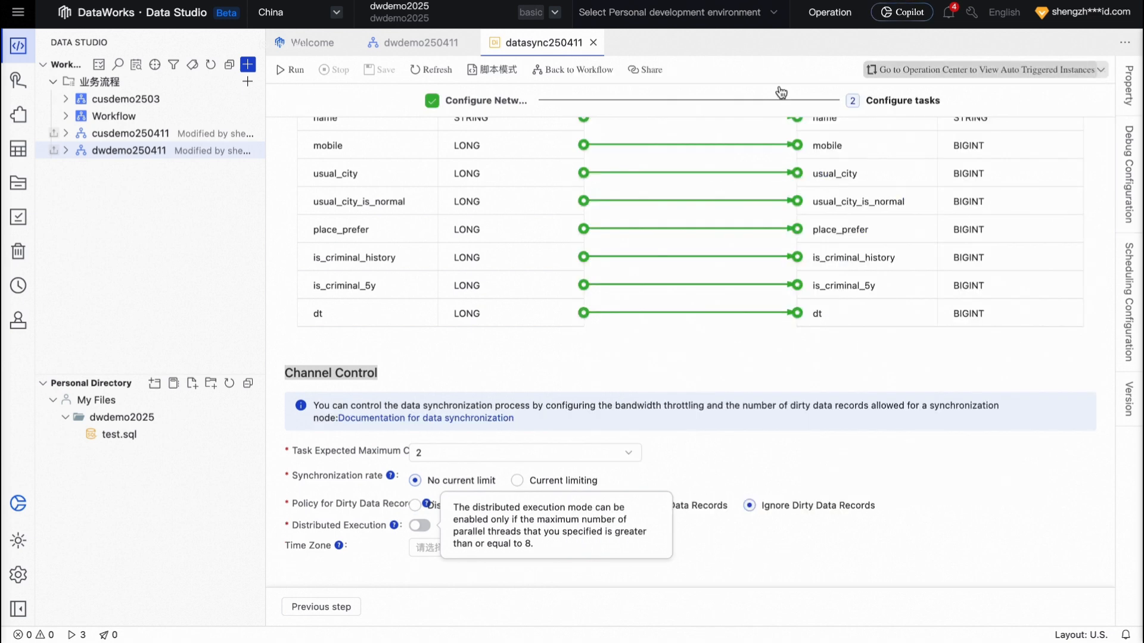
Run the datasync250411 node and close its run results
{"action": "left_click", "coordinate": [289, 70]}
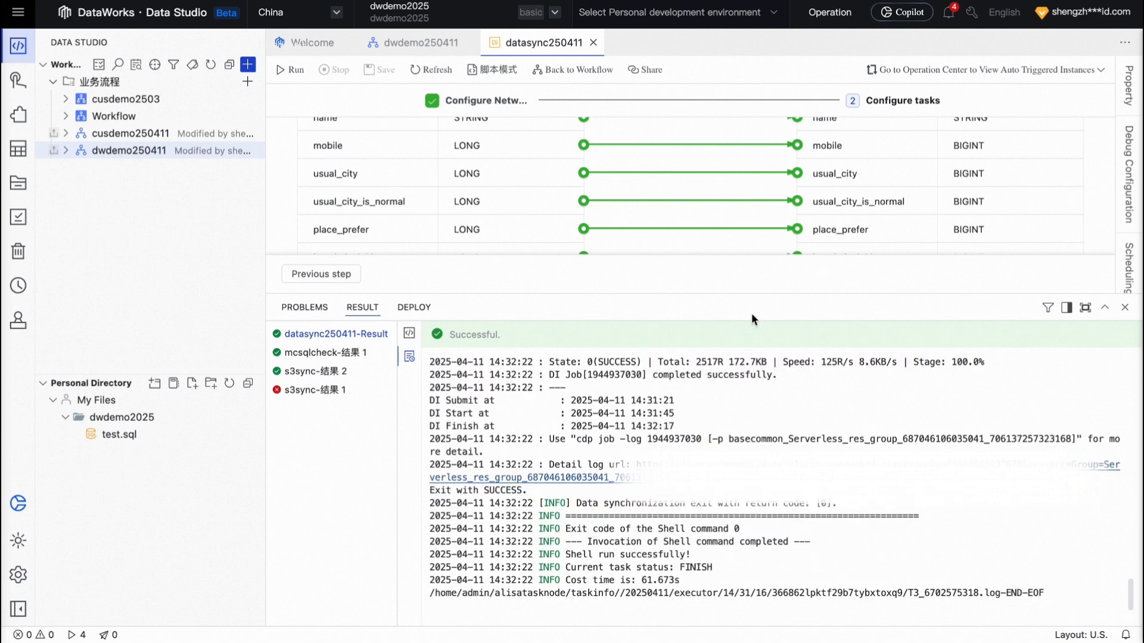
{"action": "left_click", "coordinate": [1125, 307]}
Add a MaxCompute SQL node named mcsql250411 below the synchronization node in the dwdemo250411 workflow
{"action": "left_click", "coordinate": [439, 47]}
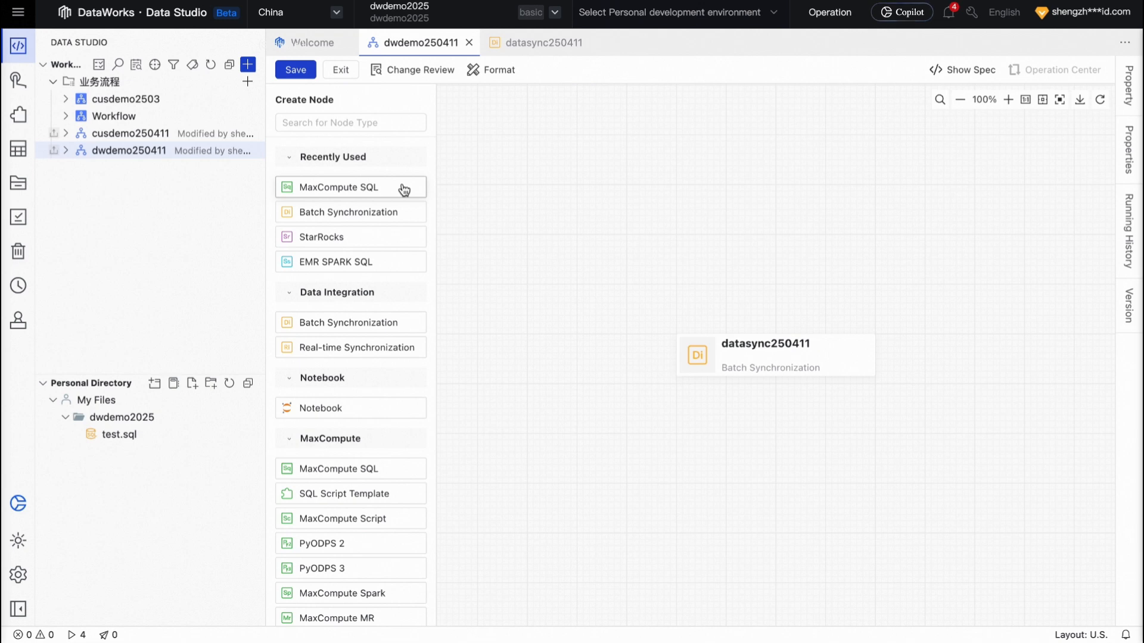
{"action": "left_click_drag", "start_coordinate": [404, 190], "coordinate": [684, 438]}
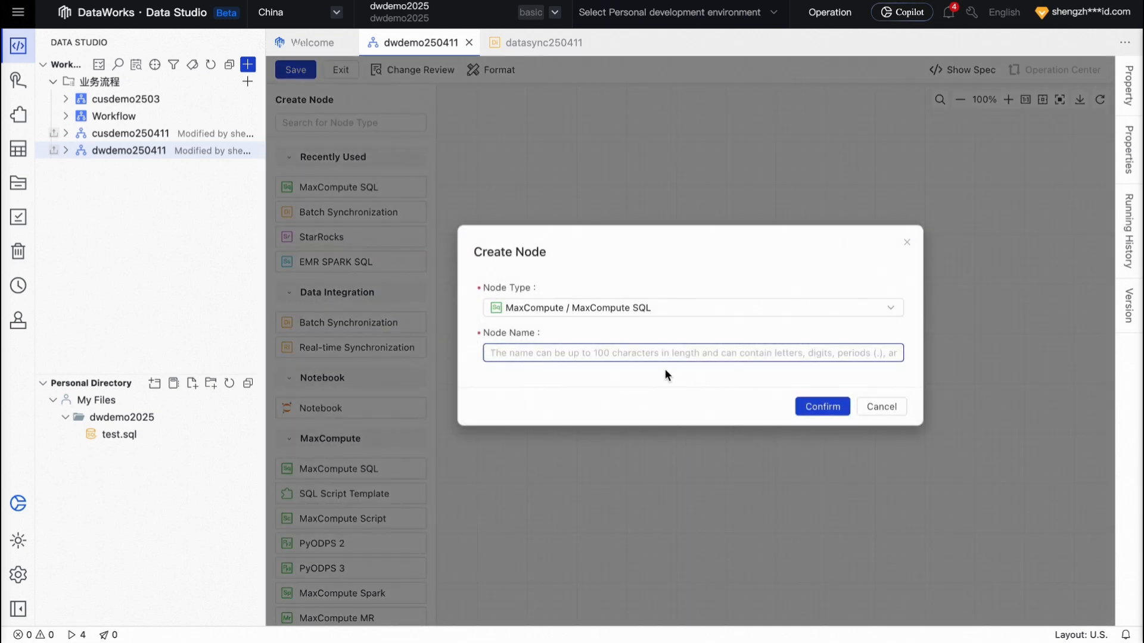
{"action": "type", "text": "mcsql250411"}
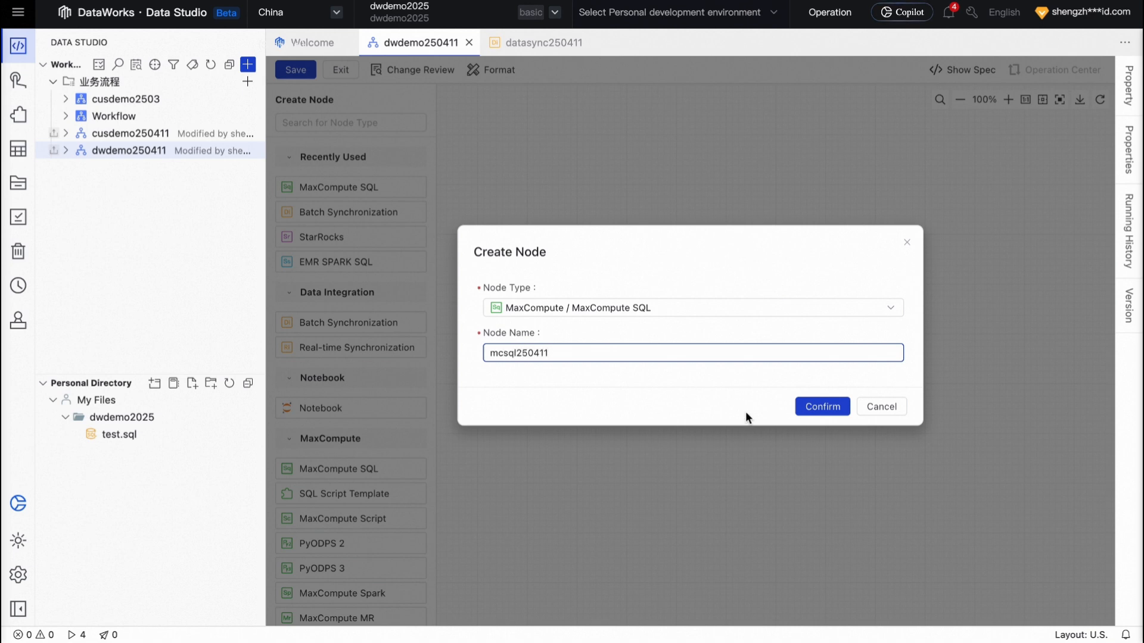
{"action": "left_click", "coordinate": [823, 407]}
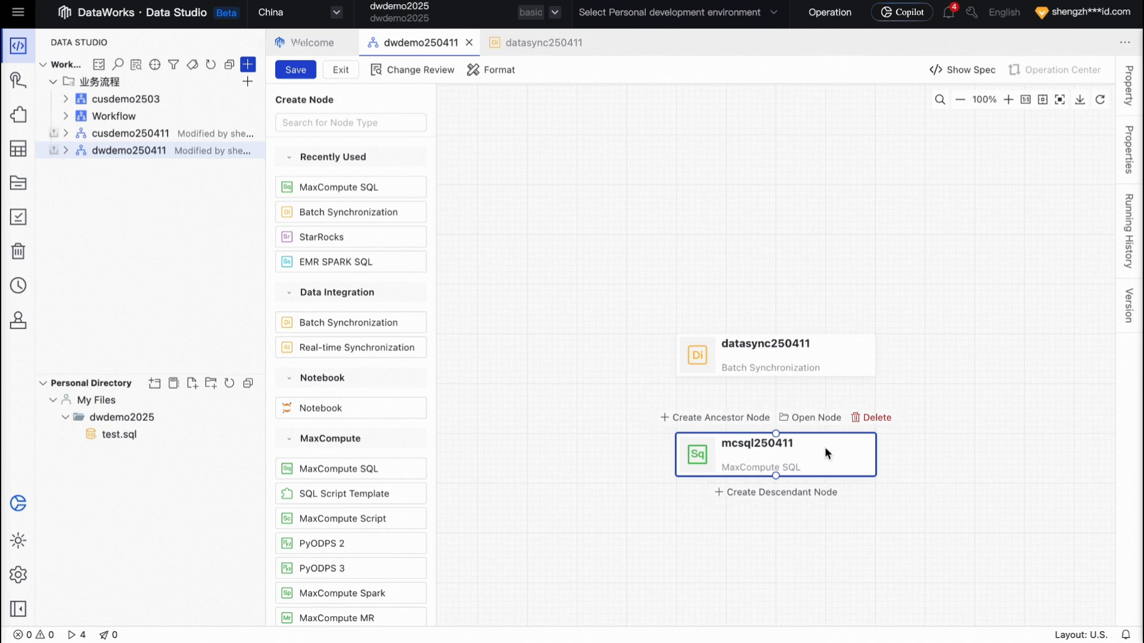
Start the query SELECT * FROM adm_user_tag_dd_csv in the mcsql250411 node, copying the table name from the synchronization node's destination
{"action": "double_click", "coordinate": [826, 451]}
{"action": "left_click", "coordinate": [731, 375]}
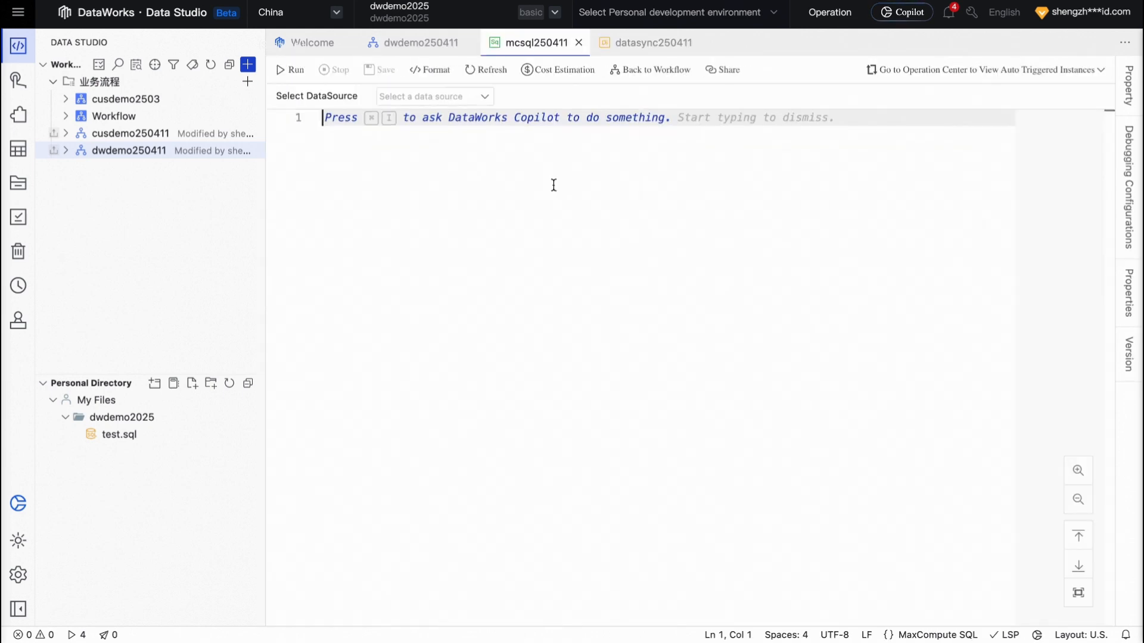
{"action": "type", "text": "SEL"}
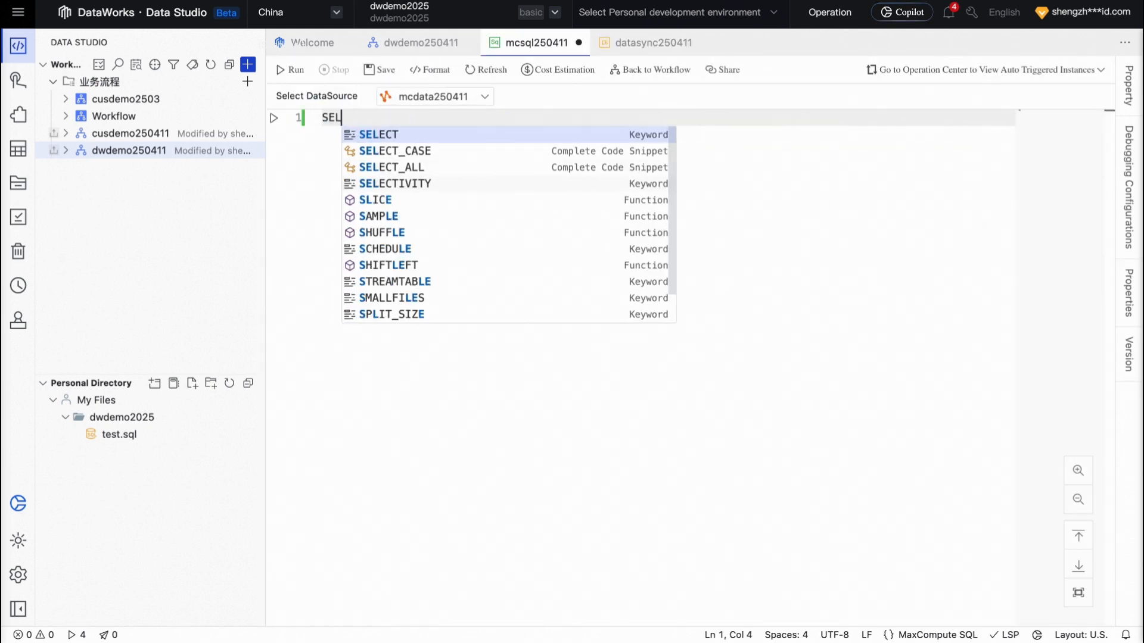
{"action": "type", "text": "ECT * FROM"}
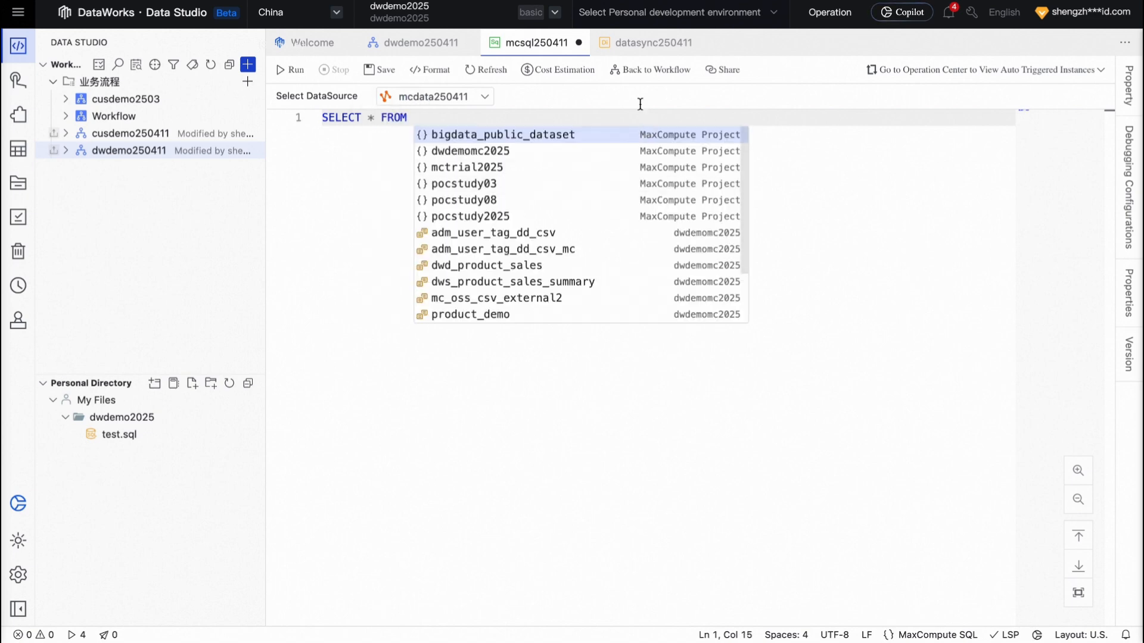
{"action": "left_click", "coordinate": [652, 44]}
{"action": "scroll", "coordinate": [775, 319], "scroll_direction": "up", "scroll_amount": 14}
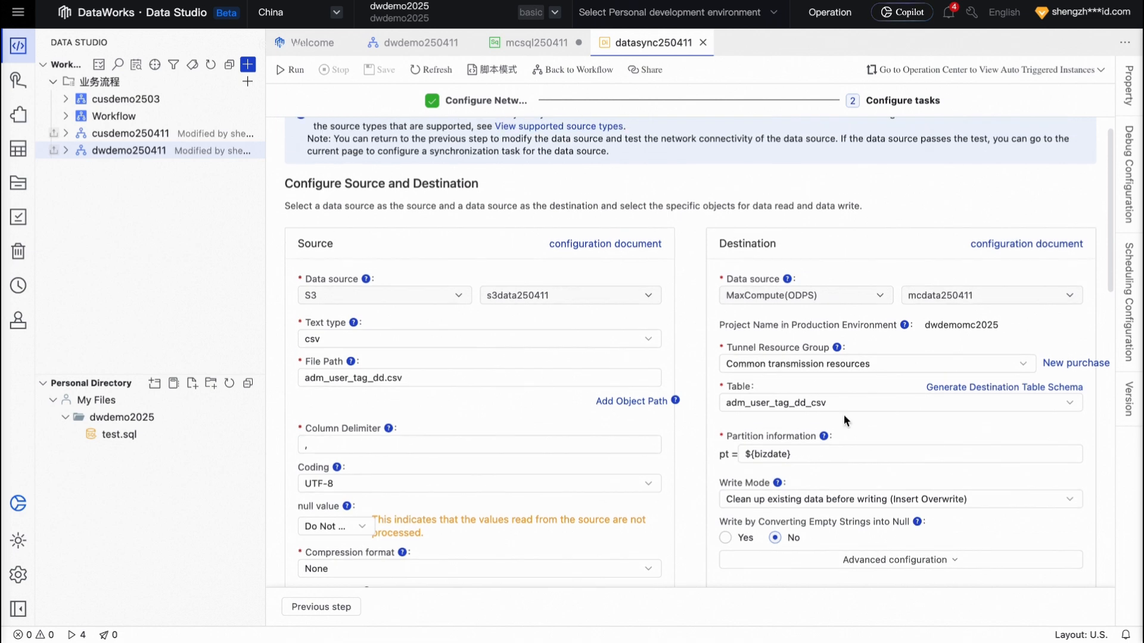
{"action": "mouse_move", "coordinate": [775, 403]}
{"action": "left_click", "coordinate": [803, 436]}
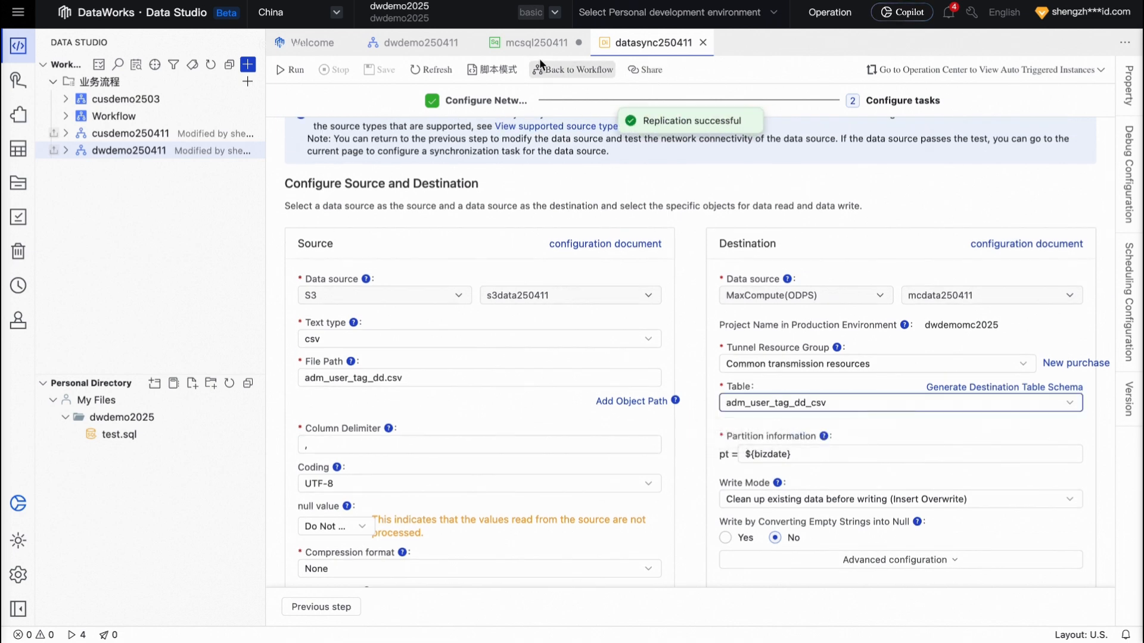
{"action": "left_click", "coordinate": [536, 42]}
{"action": "type", "text": "adm_user_tag_dd_csv"}
Complete the query with the condition WHERE pt = '20250411' LIMIT 10;
{"action": "type", "text": "WHERE"}
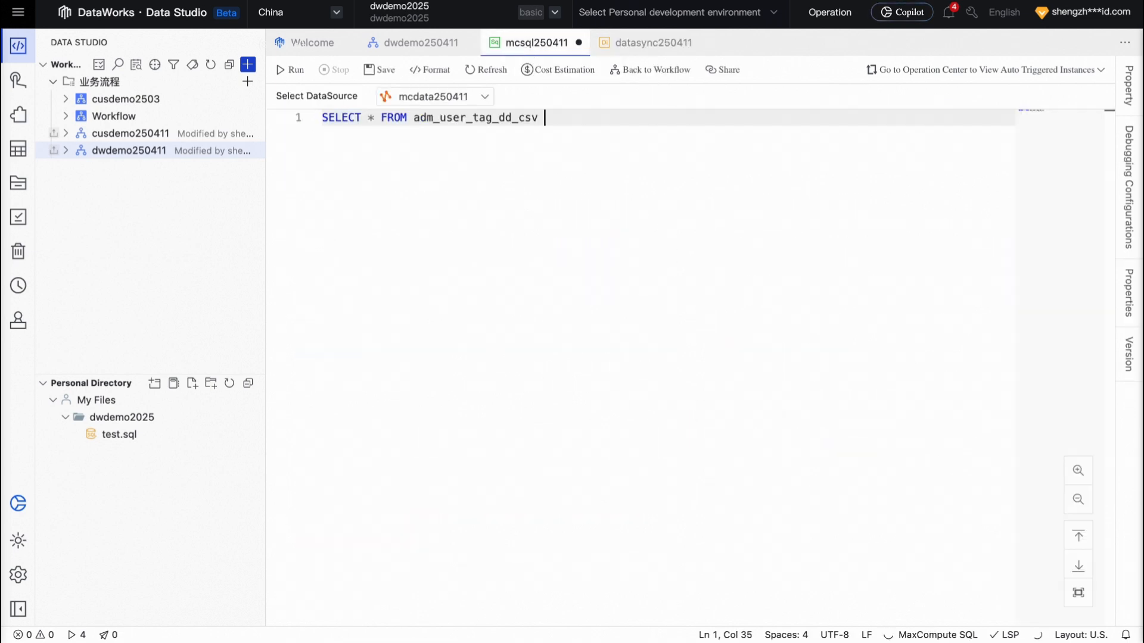
{"action": "type", "text": " pt"}
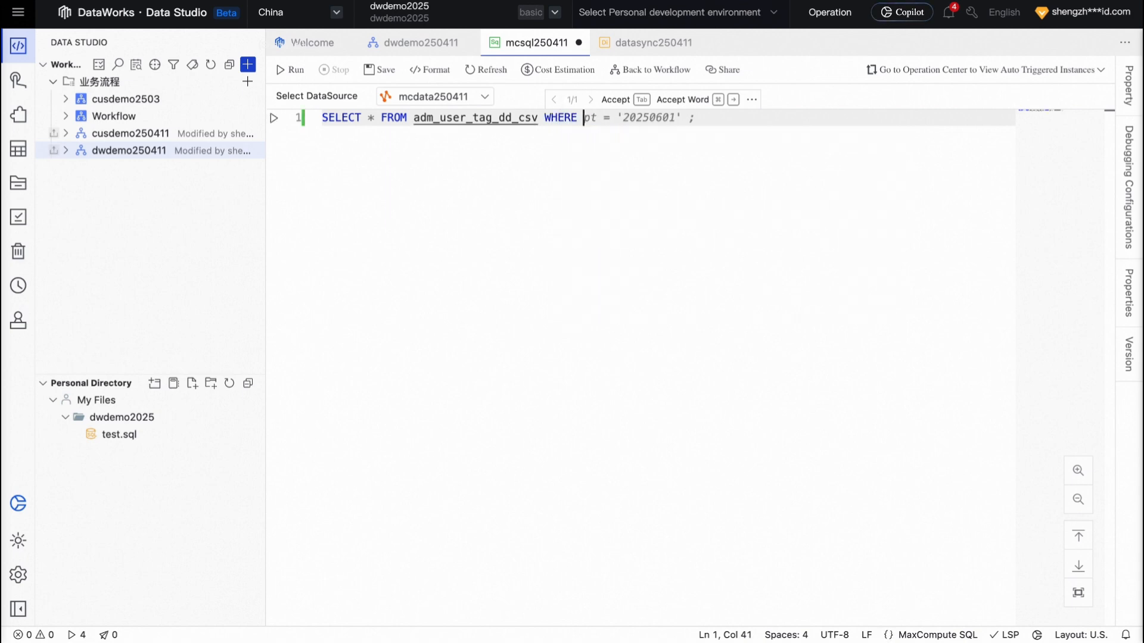
{"action": "type", "text": " = '"}
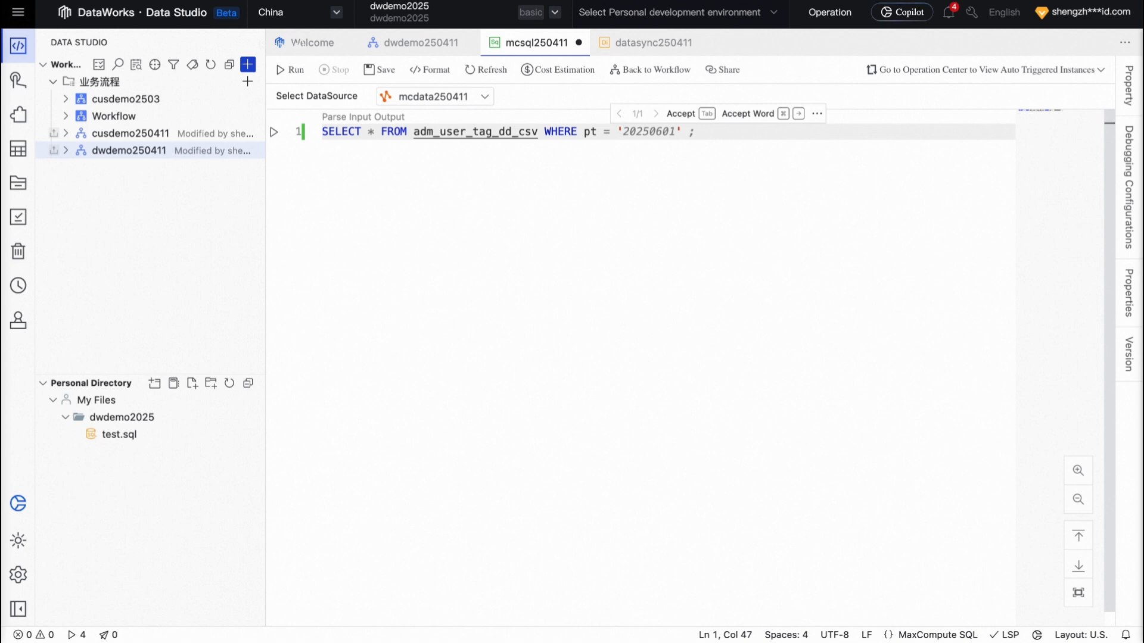
{"action": "type", "text": "20250411"}
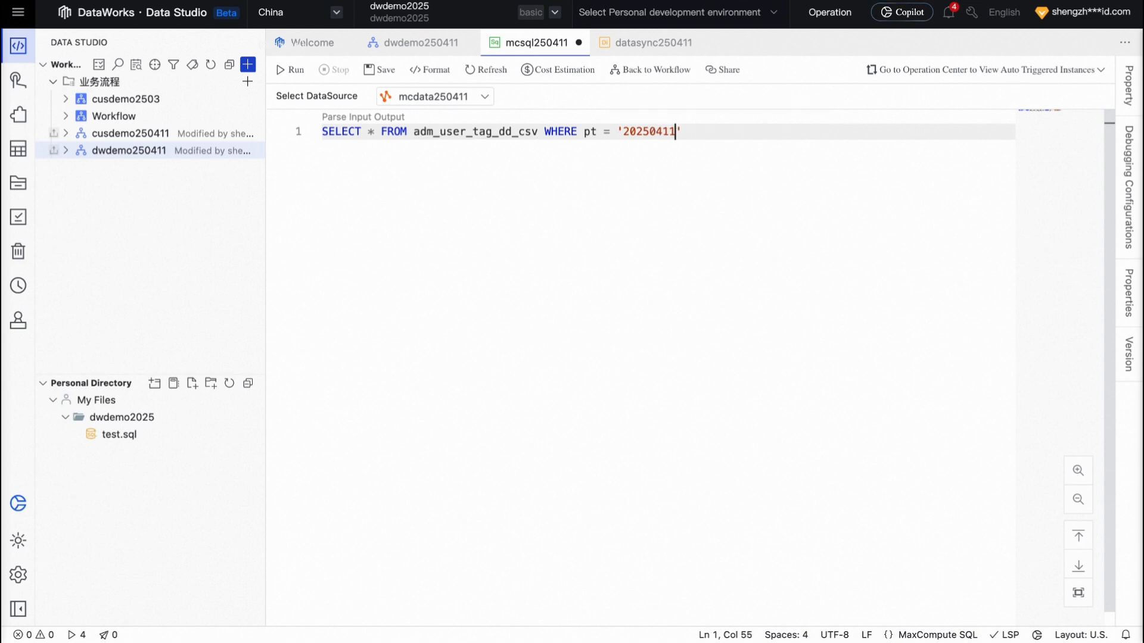
{"action": "key", "text": "Right"}
{"action": "type", "text": "LIMIT "}
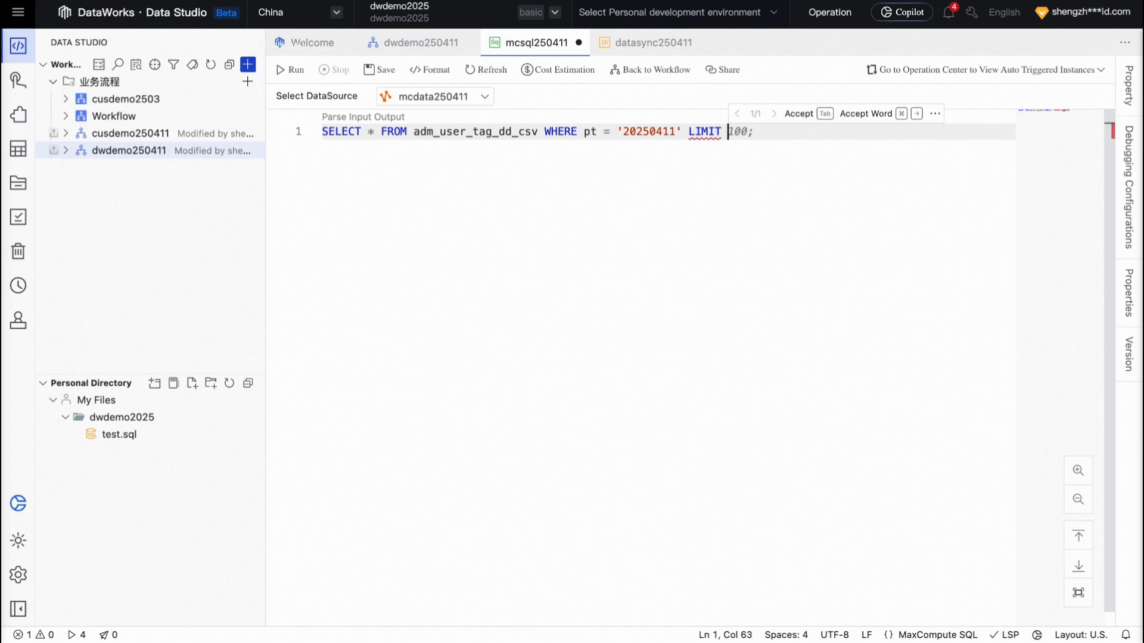
{"action": "type", "text": "10;"}
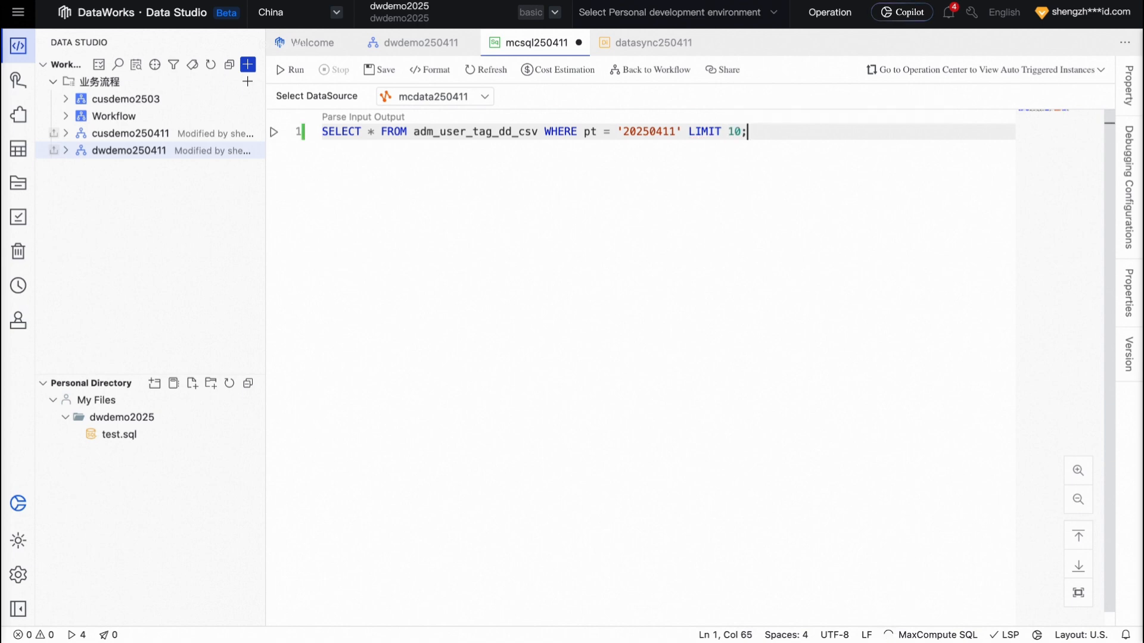
Select mcdata2025 as the computing resource in the SQL node's debug configuration and run the query
{"action": "left_click", "coordinate": [279, 136]}
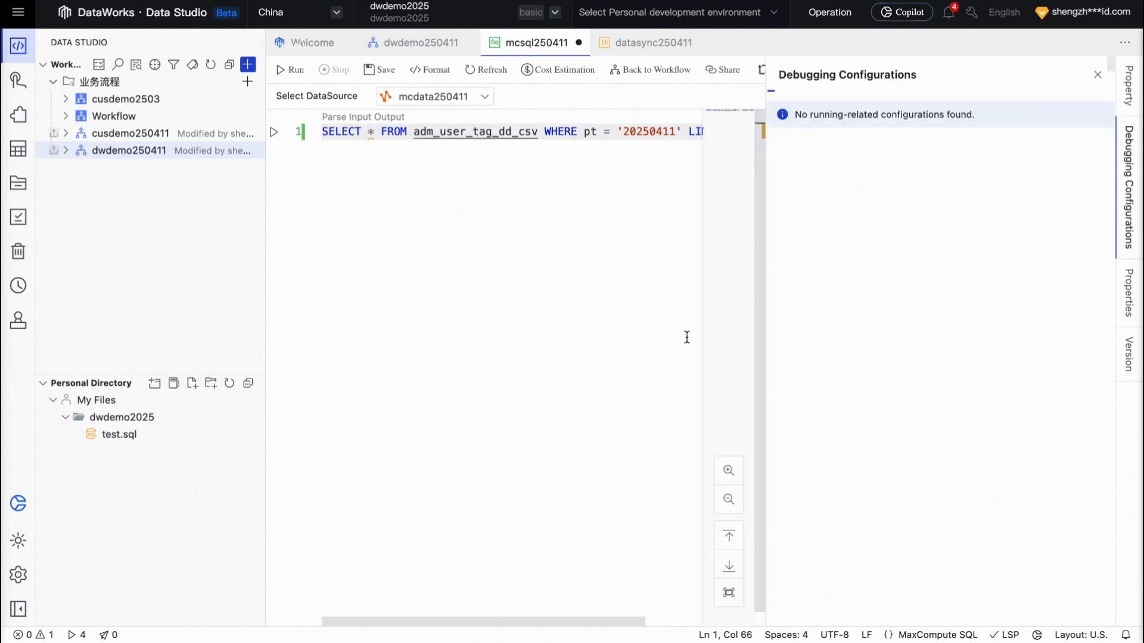
{"action": "left_click", "coordinate": [892, 197]}
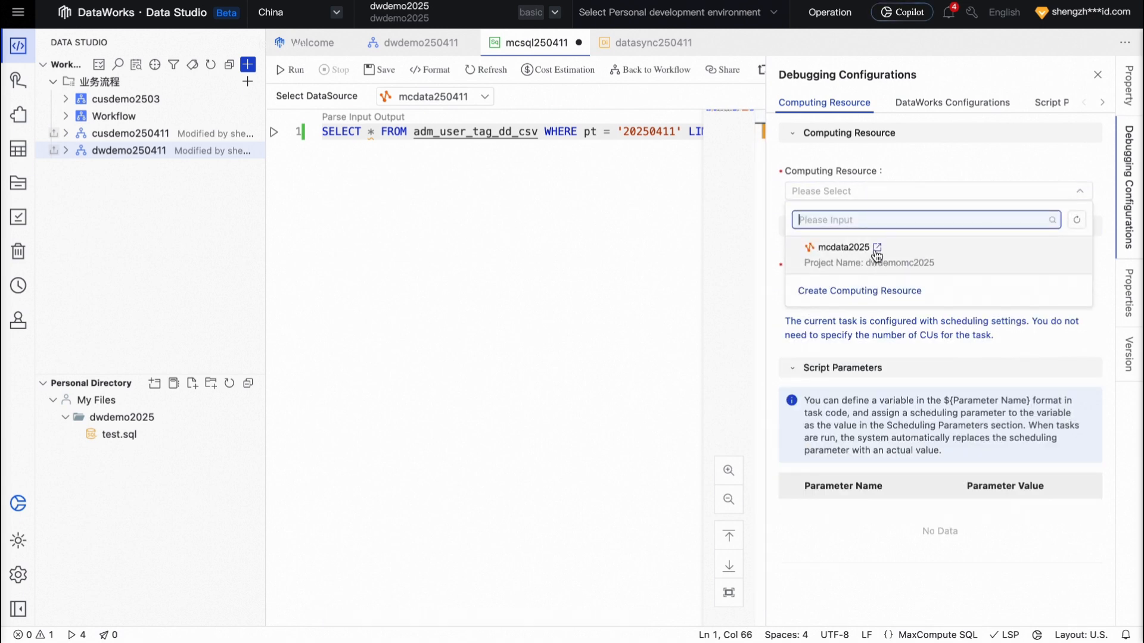
{"action": "left_click", "coordinate": [955, 262]}
{"action": "left_click", "coordinate": [924, 191]}
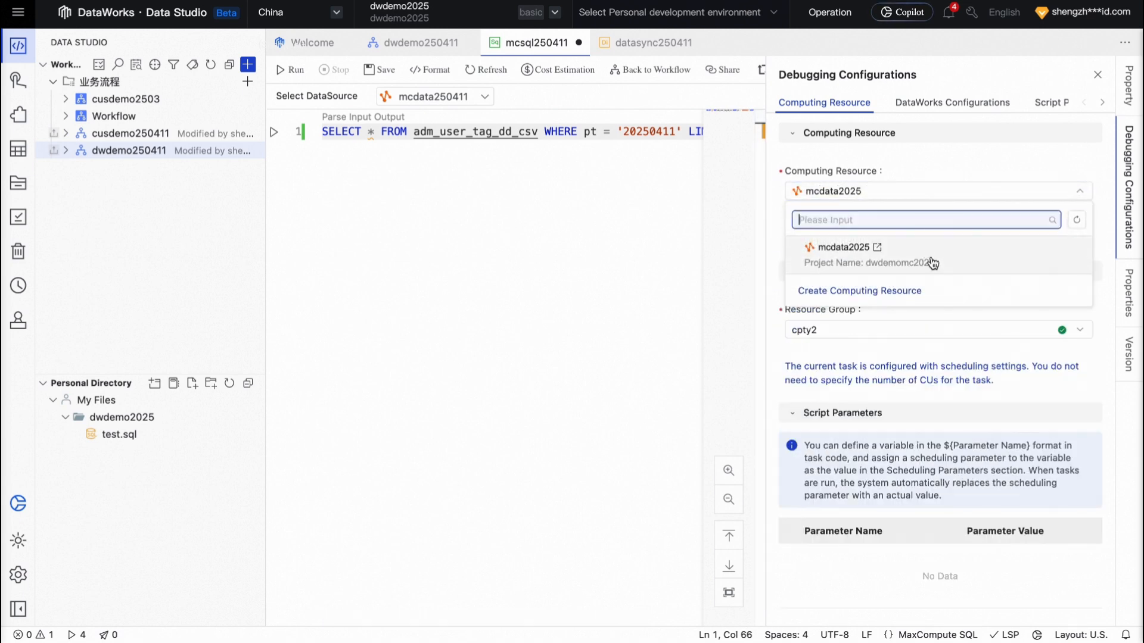
{"action": "left_click", "coordinate": [929, 261]}
{"action": "left_click", "coordinate": [915, 312]}
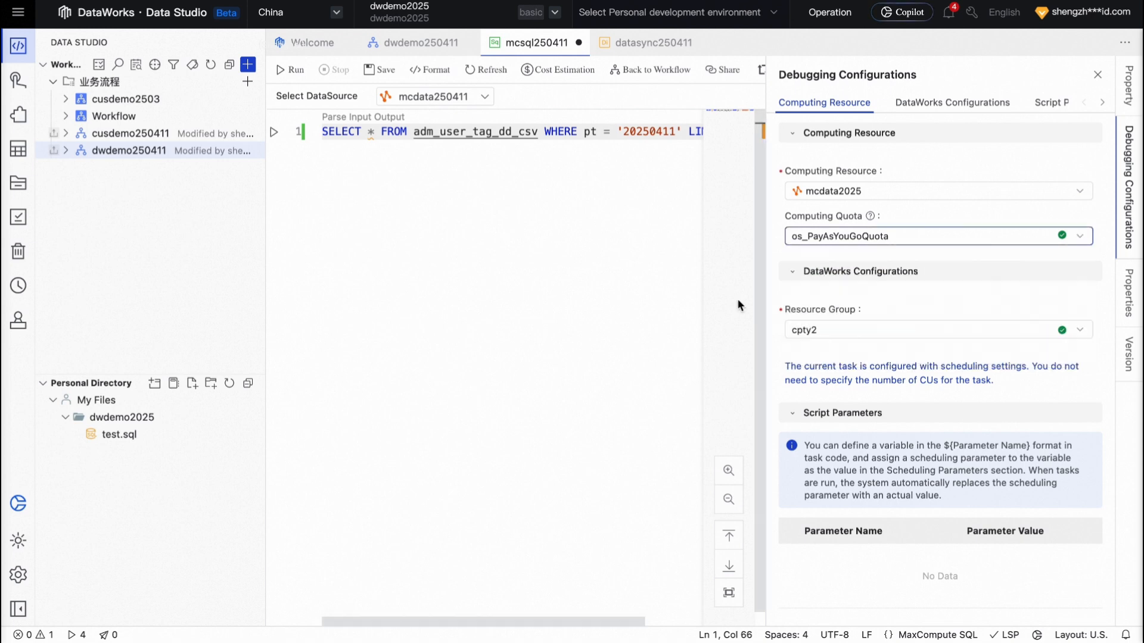
{"action": "left_click", "coordinate": [273, 134]}
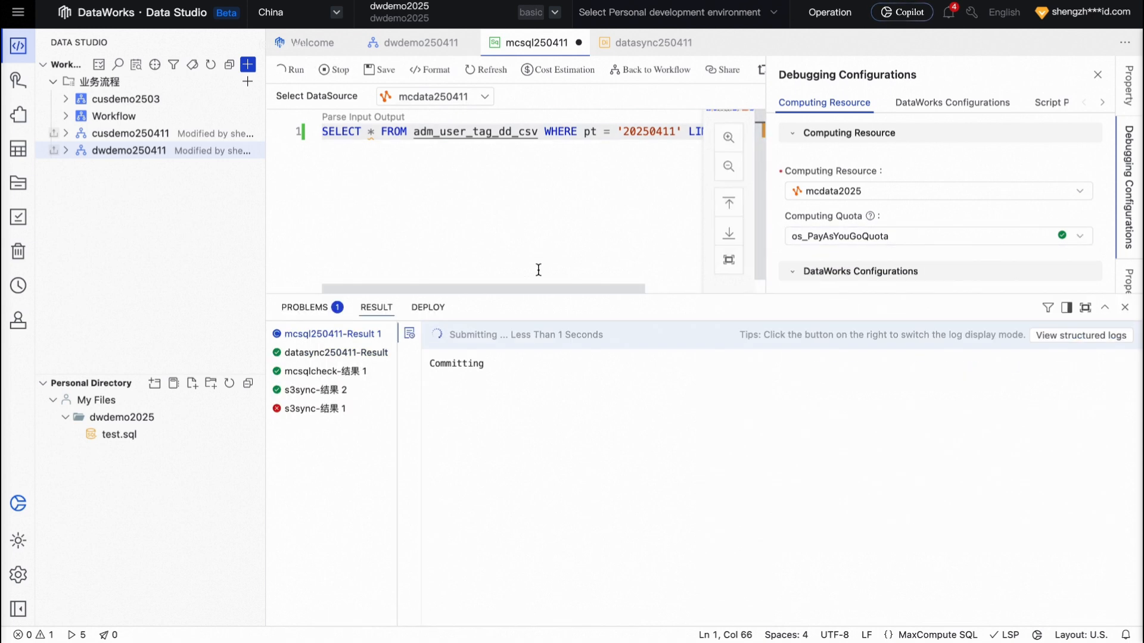